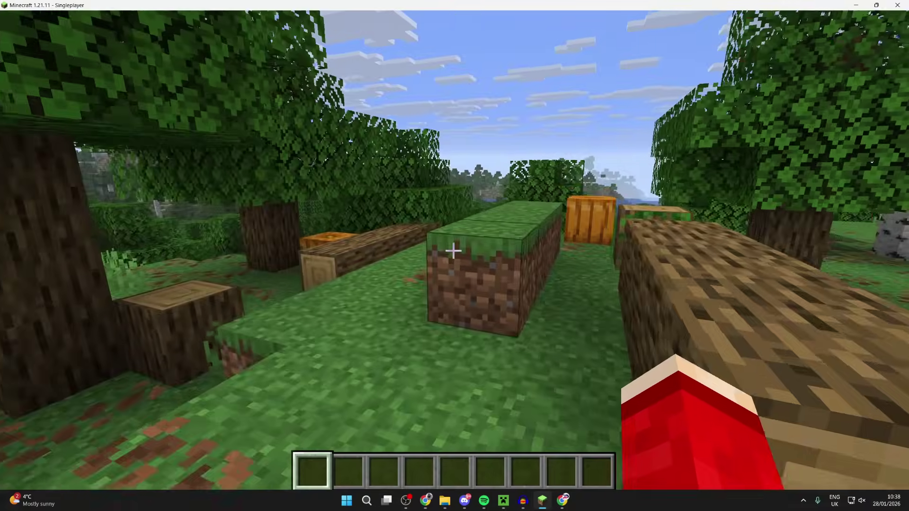
# Look around the forest world, view the game's video settings and return to the world.
pyautogui.press('w')
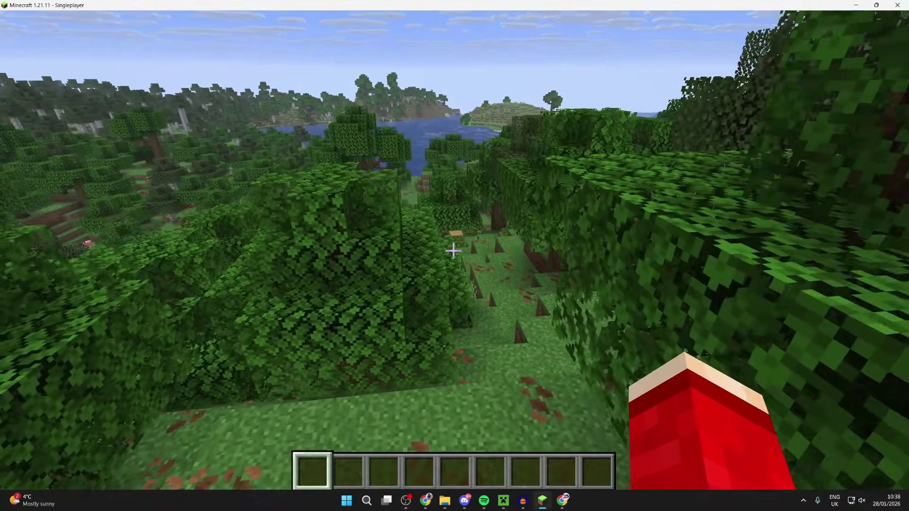
pyautogui.press('w')
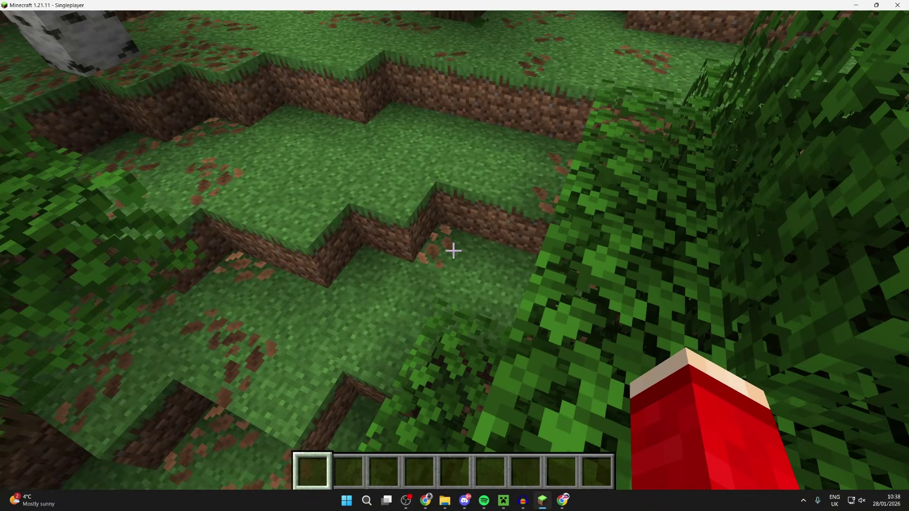
pyautogui.press('Escape')
pyautogui.click(397, 297)
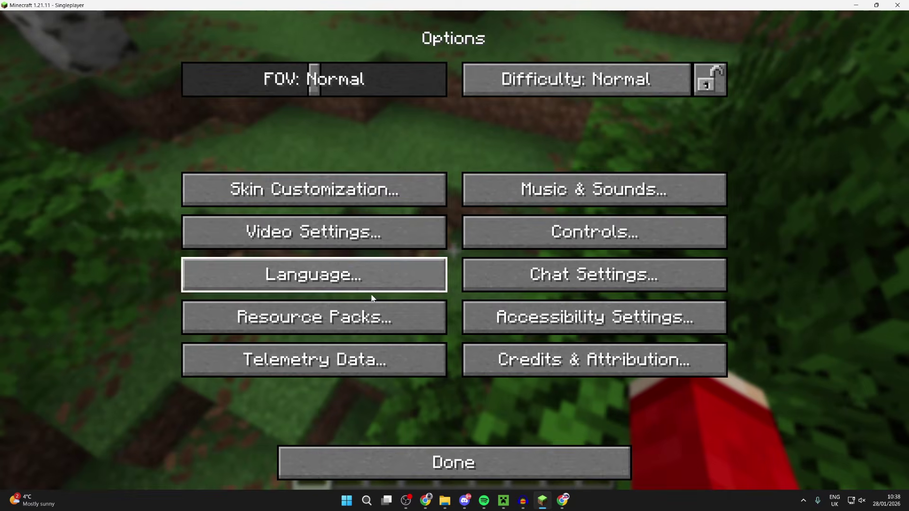
pyautogui.click(369, 248)
pyautogui.press('Escape')
pyautogui.press('Escape')
pyautogui.press('Escape')
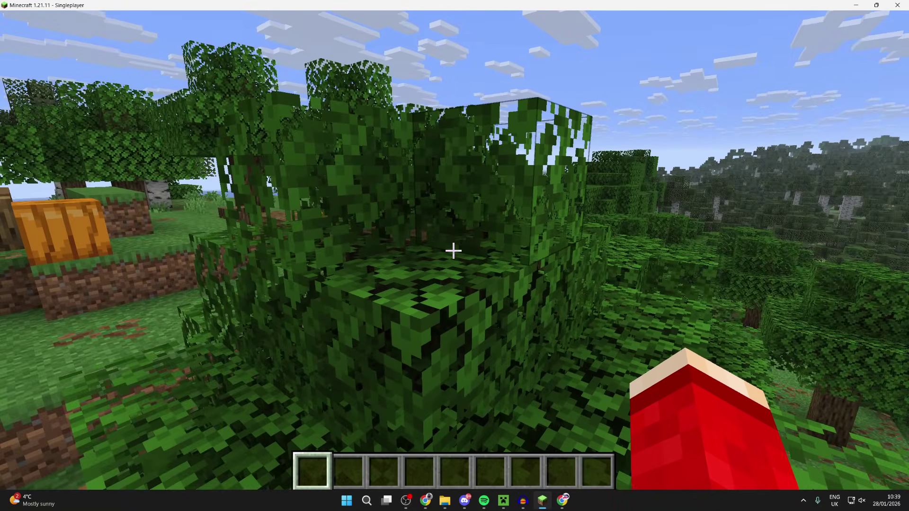
# Save the Minecraft world and quit to the title screen.
pyautogui.press('w')
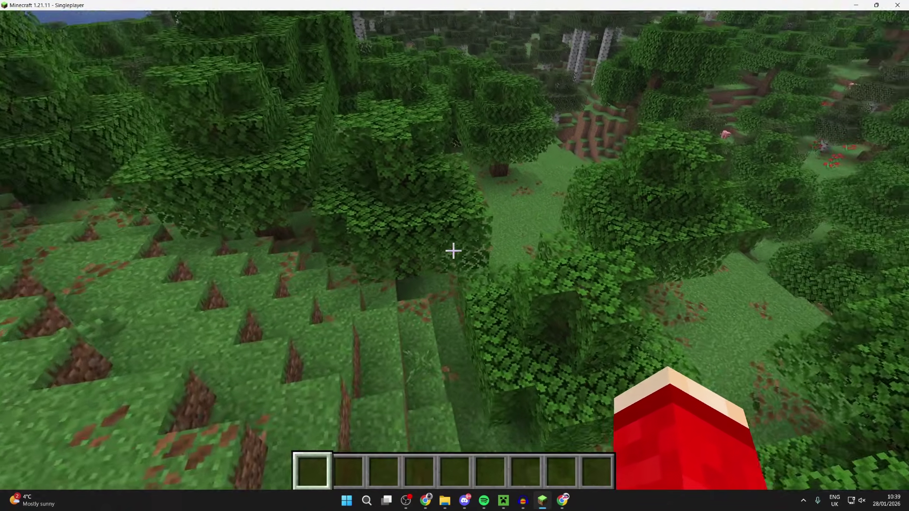
pyautogui.press('Escape')
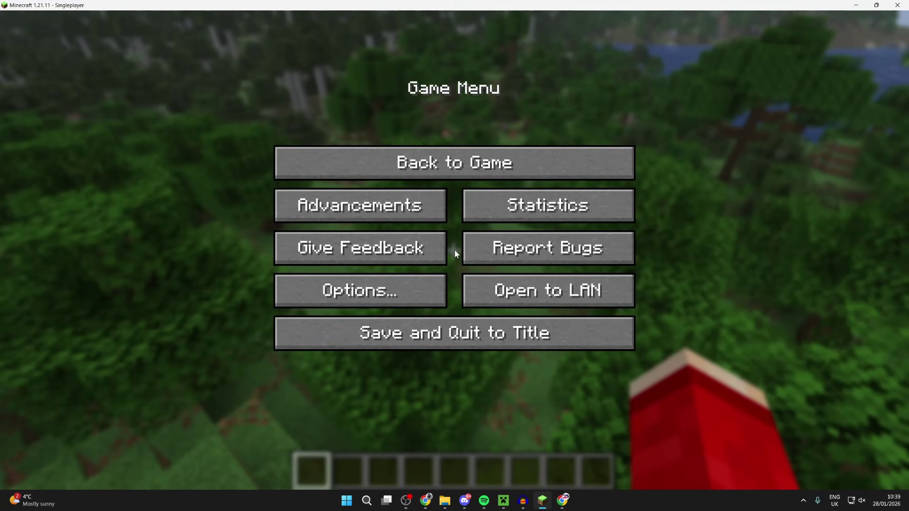
pyautogui.click(454, 343)
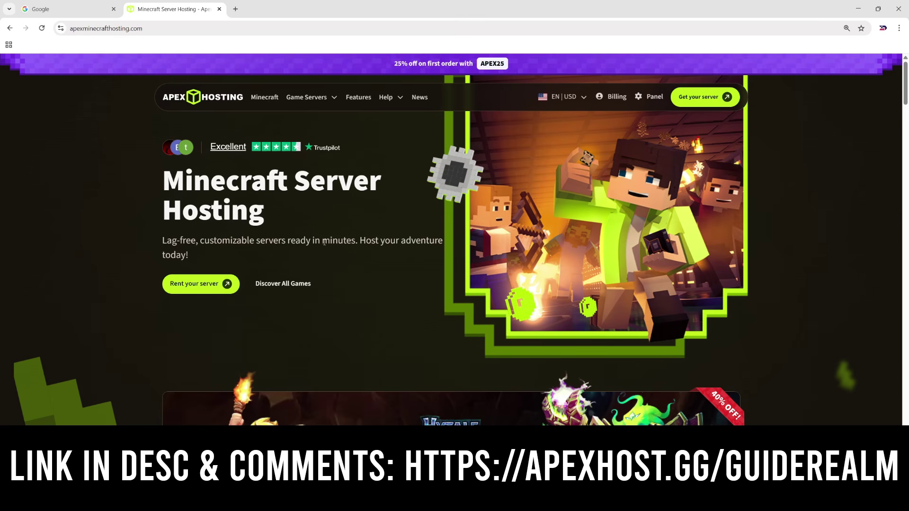
pyautogui.scroll(-5, 368, 257)
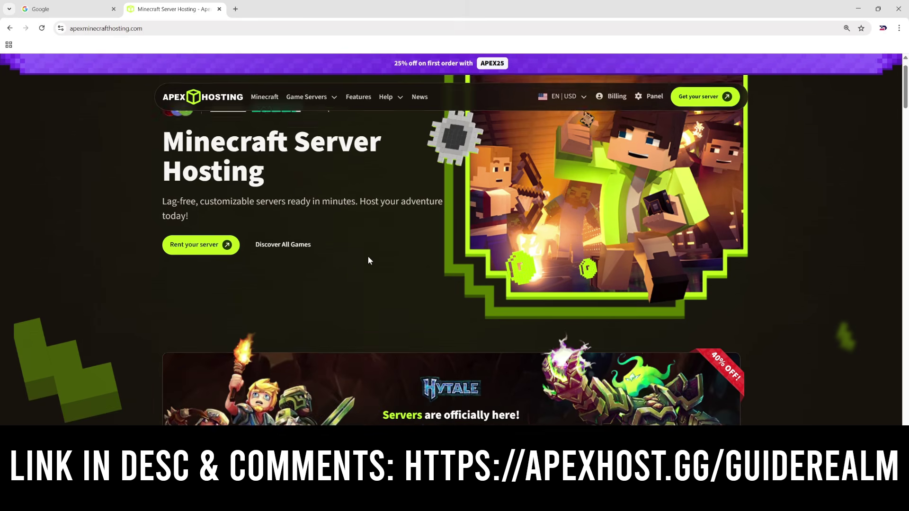
pyautogui.scroll(-18, 368, 260)
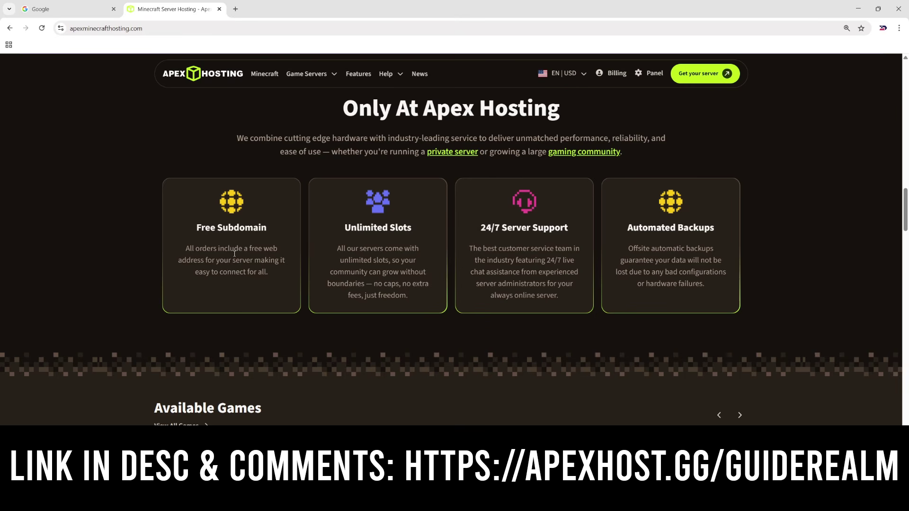
# Search Google for "curseforge", open the CurseForge site and go to its Minecraft mods section.
pyautogui.click(71, 8)
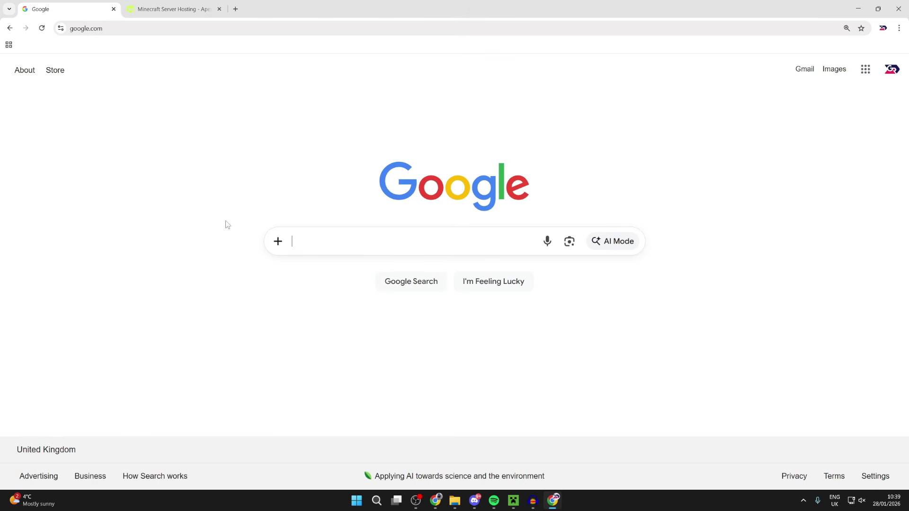
pyautogui.write('curseforge')
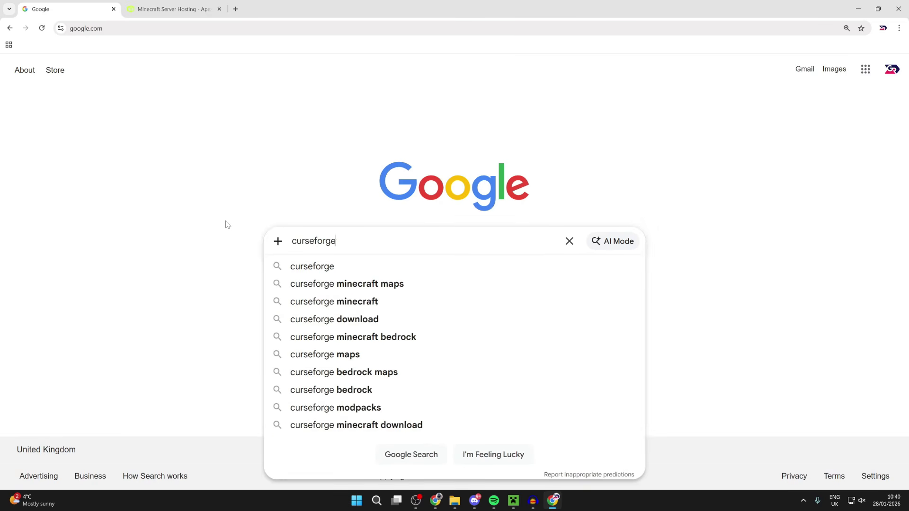
pyautogui.press('Return')
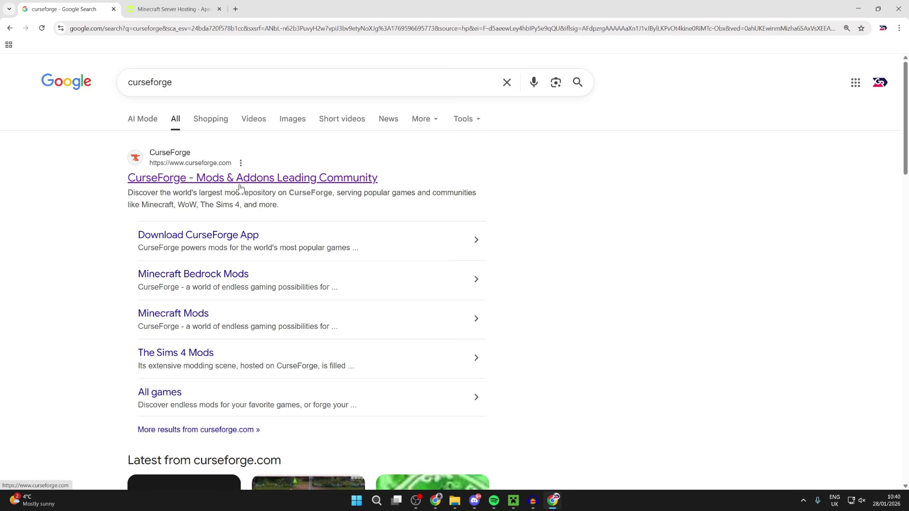
pyautogui.click(302, 182)
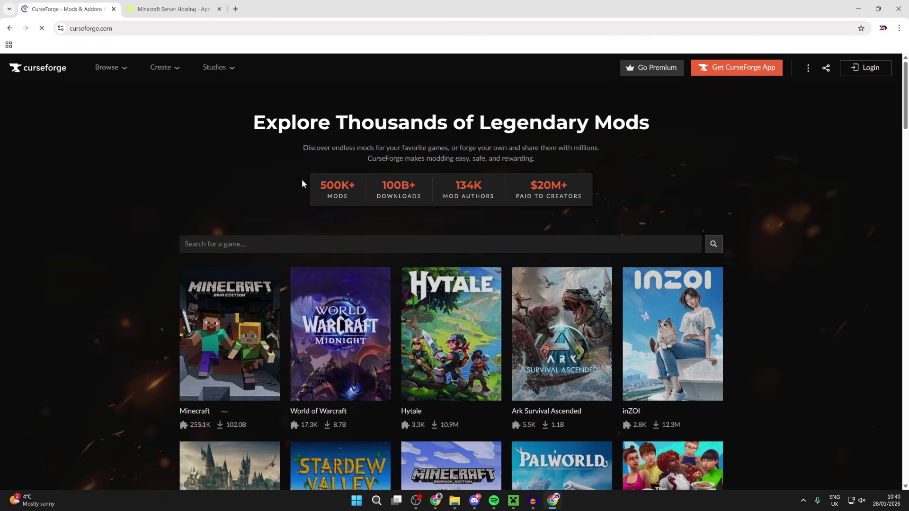
pyautogui.click(216, 345)
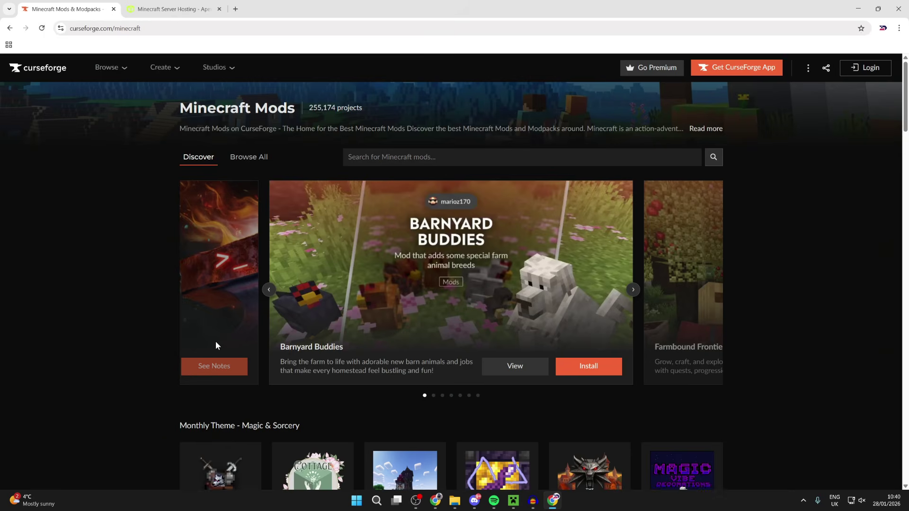
# Search the Minecraft mods for "sodium" and open the Sodium project page by JellySquid.
pyautogui.click(396, 157)
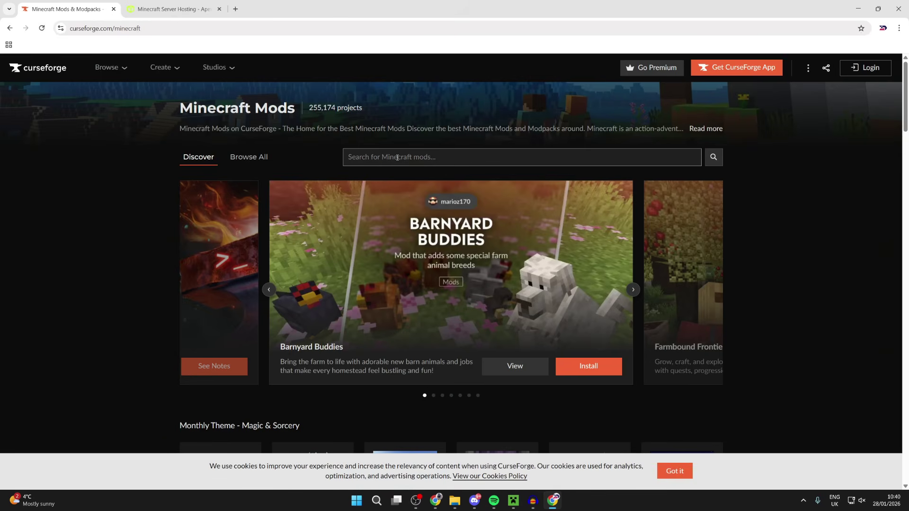
pyautogui.write('sodium')
pyautogui.press('Return')
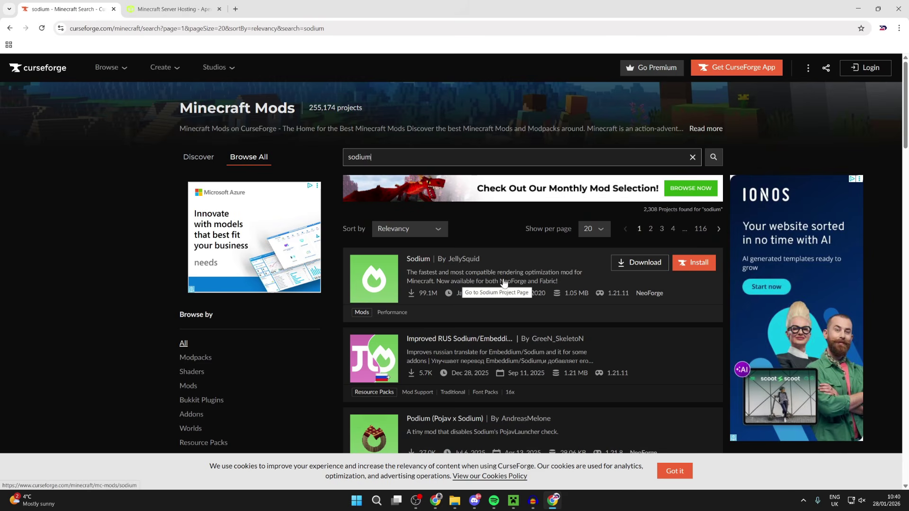
pyautogui.click(471, 283)
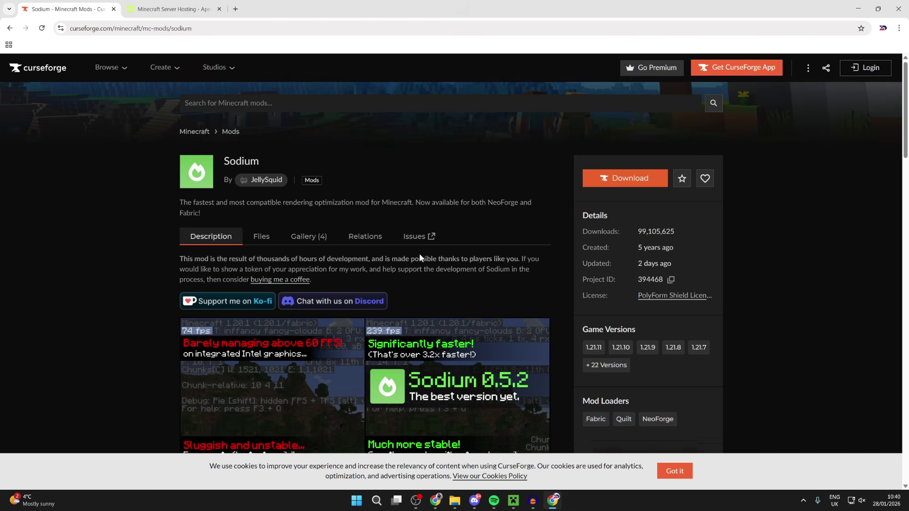
# Download the Sodium 0.8.4 for Fabric file for game version 1.21.11 from the project's file list.
pyautogui.scroll(-5, 416, 257)
pyautogui.scroll(5, 417, 257)
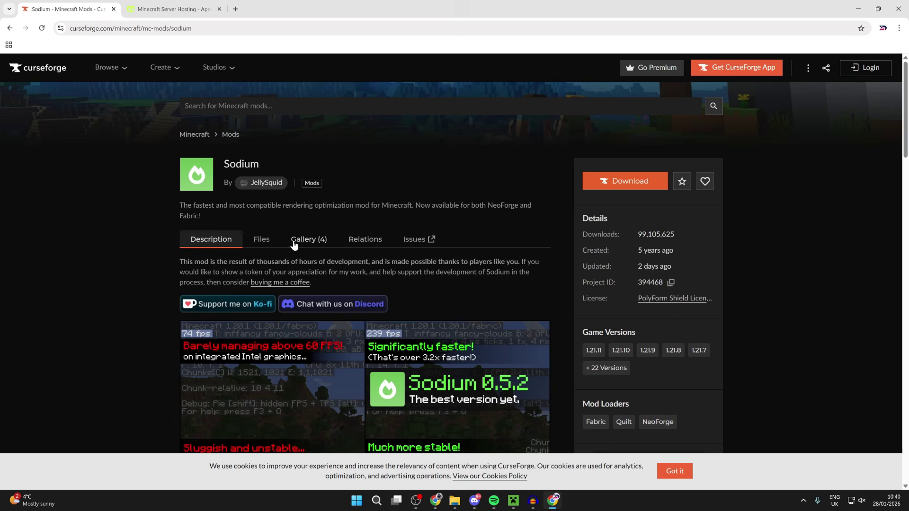
pyautogui.click(270, 241)
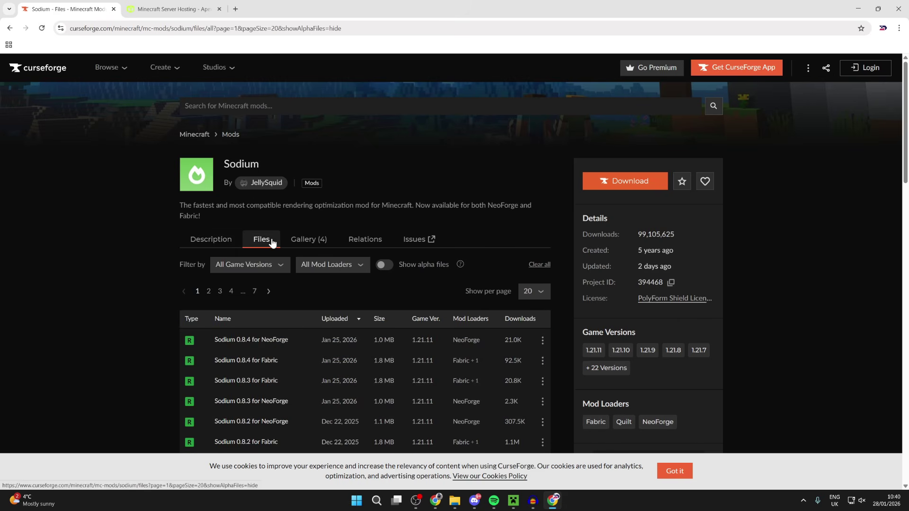
pyautogui.scroll(-1, 272, 242)
pyautogui.scroll(-1, 237, 379)
pyautogui.scroll(1, 272, 387)
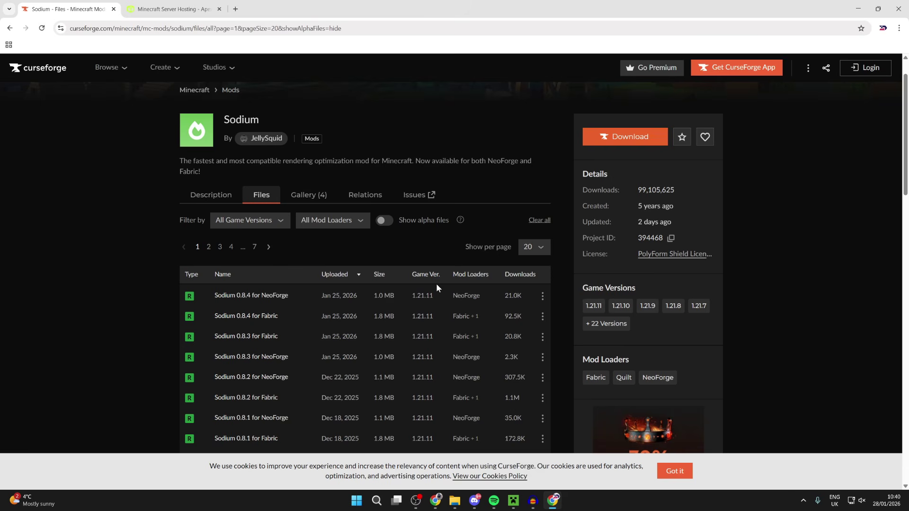
pyautogui.scroll(-1, 429, 281)
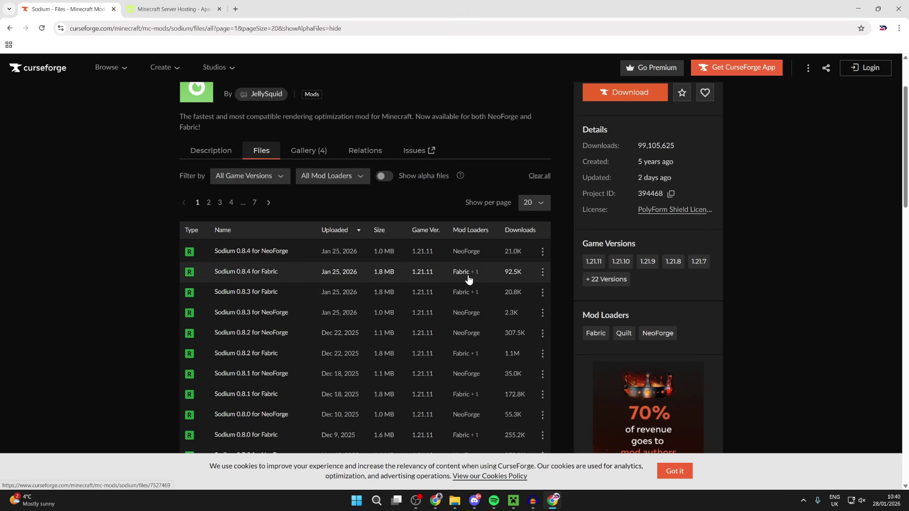
pyautogui.moveTo(471, 277)
pyautogui.click(543, 273)
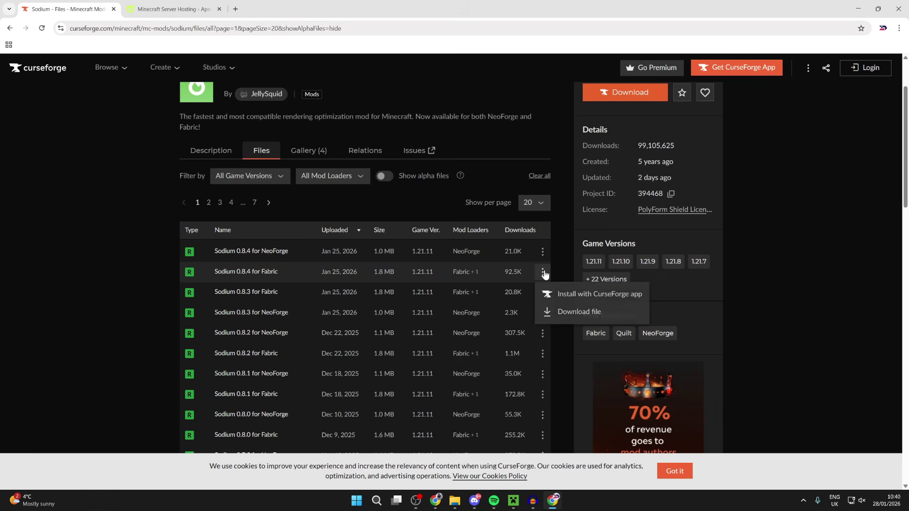
pyautogui.click(577, 314)
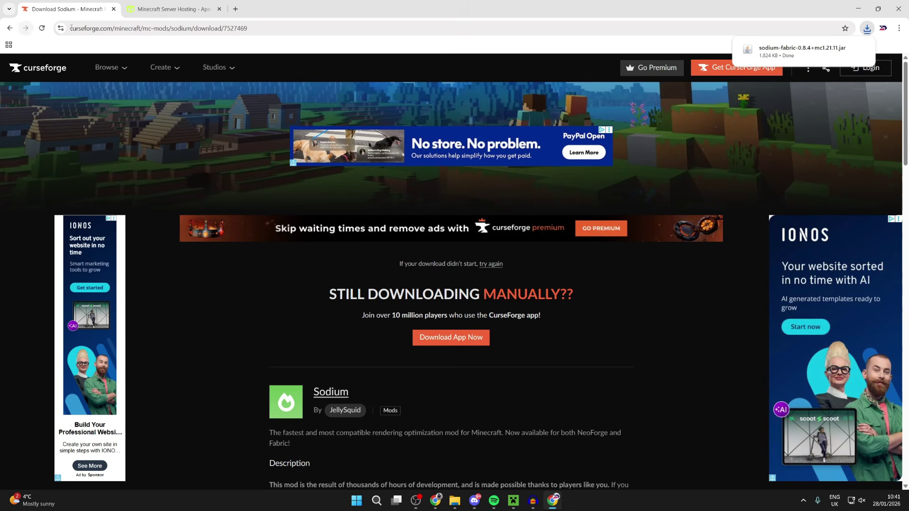
# Return to the Google home page and search for "fabric minecraft".
pyautogui.click(126, 32)
pyautogui.write('g')
pyautogui.press('Return')
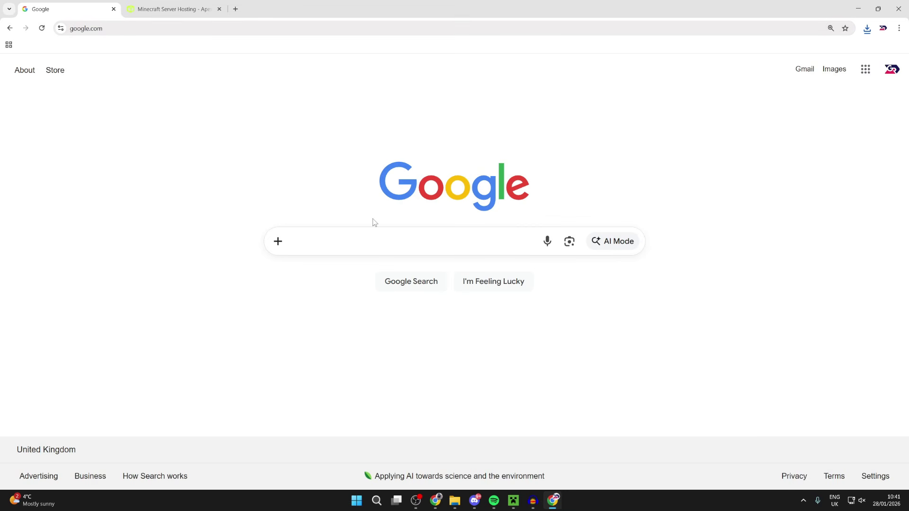
pyautogui.write('fabric minecraft')
pyautogui.press('Return')
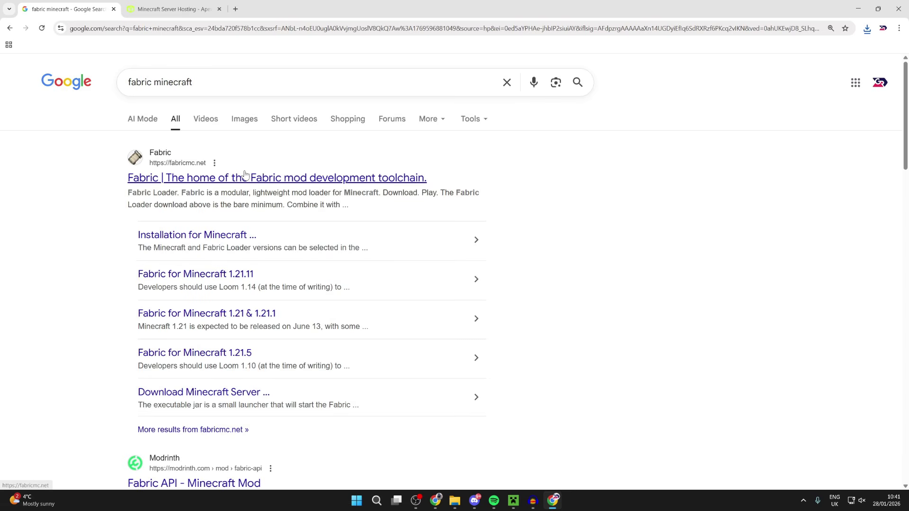
# Open the official Fabric website from the results and download the Fabric installer for Windows.
pyautogui.click(244, 177)
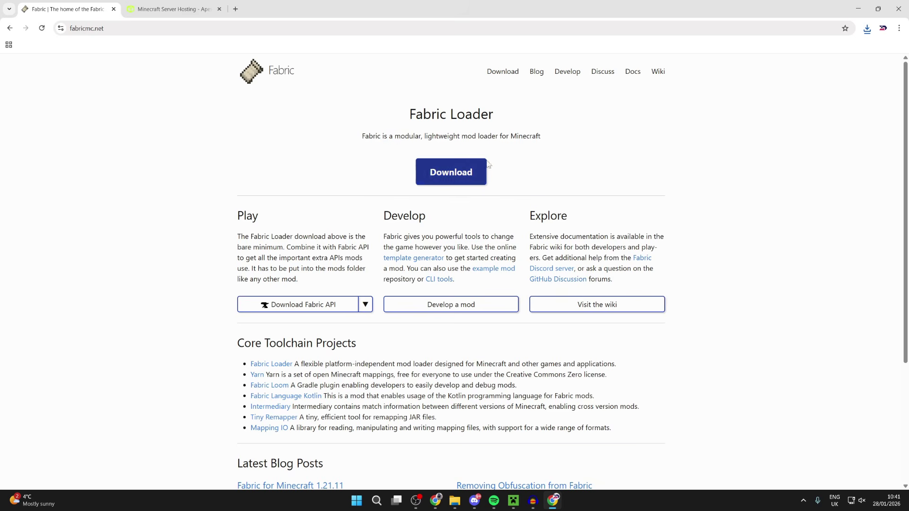
pyautogui.click(472, 169)
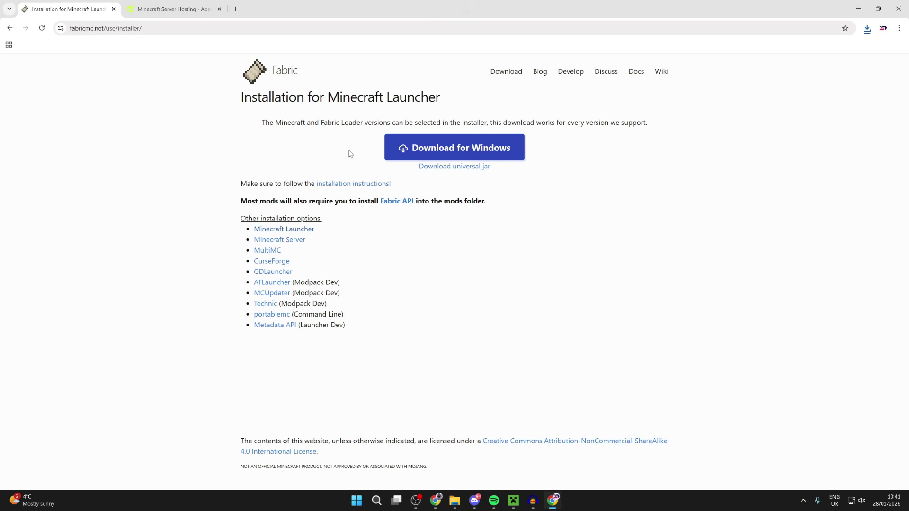
pyautogui.click(473, 157)
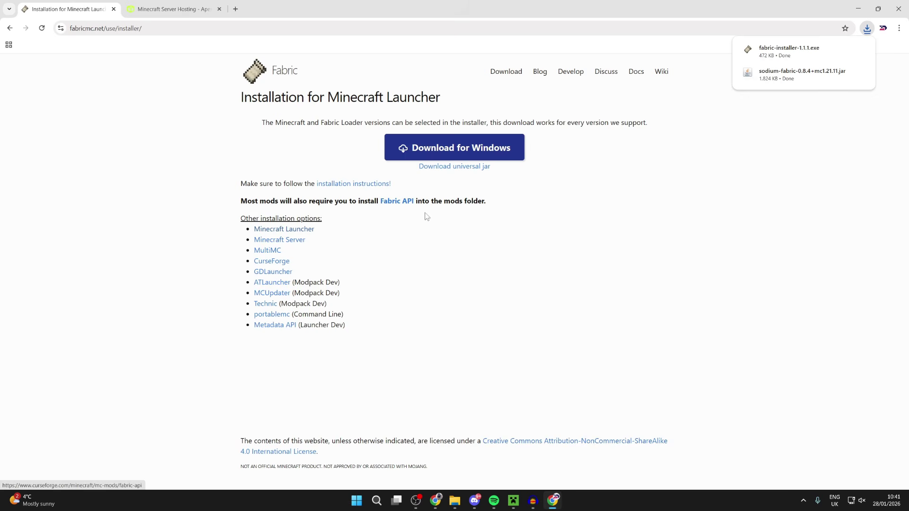
# Open the Fabric API project linked from the installer page and show its list of files.
pyautogui.moveTo(333, 202); pyautogui.dragTo(437, 210)
pyautogui.click(472, 201)
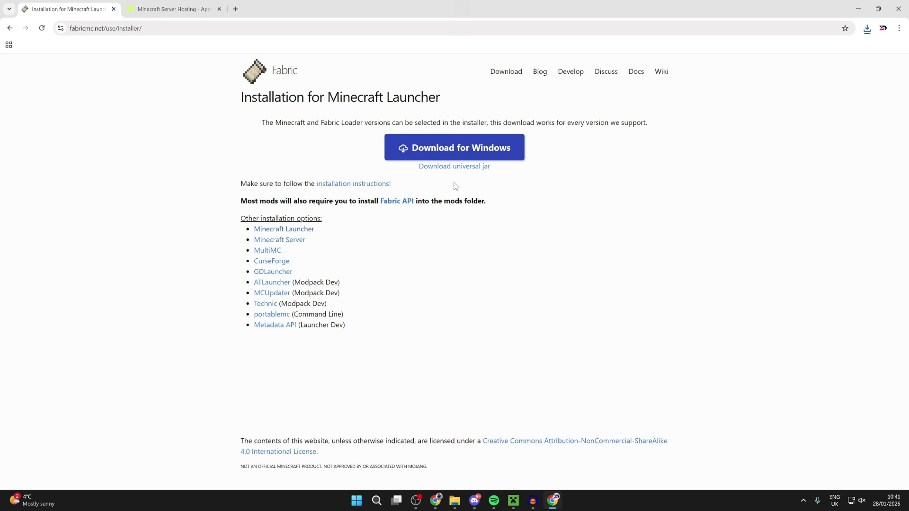
pyautogui.click(405, 201)
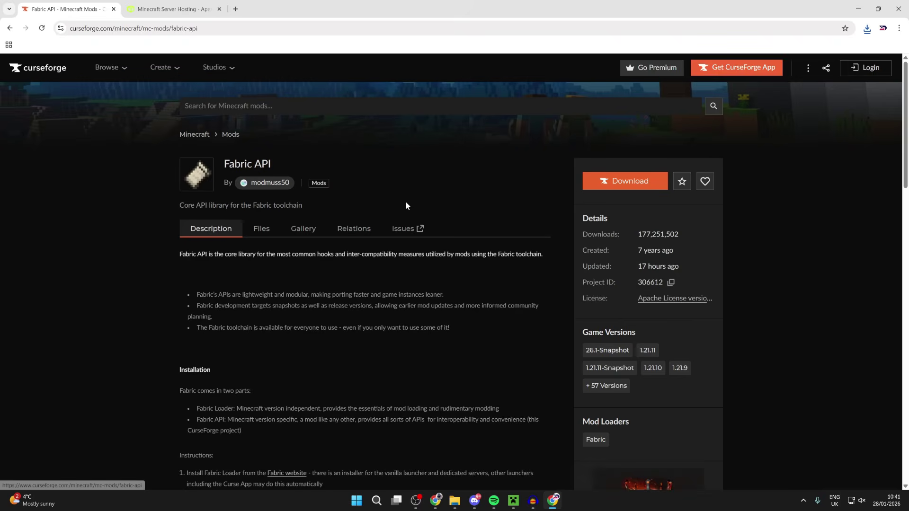
pyautogui.click(267, 230)
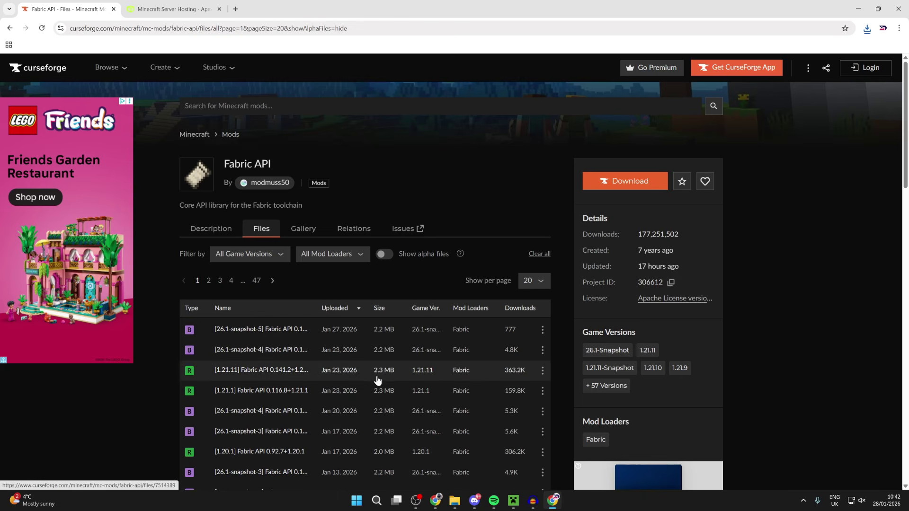
# Filter the files to game version 1.21.11 and download Fabric API 0.141.2, keeping the file the browser blocked as suspicious.
pyautogui.click(423, 370)
pyautogui.click(543, 329)
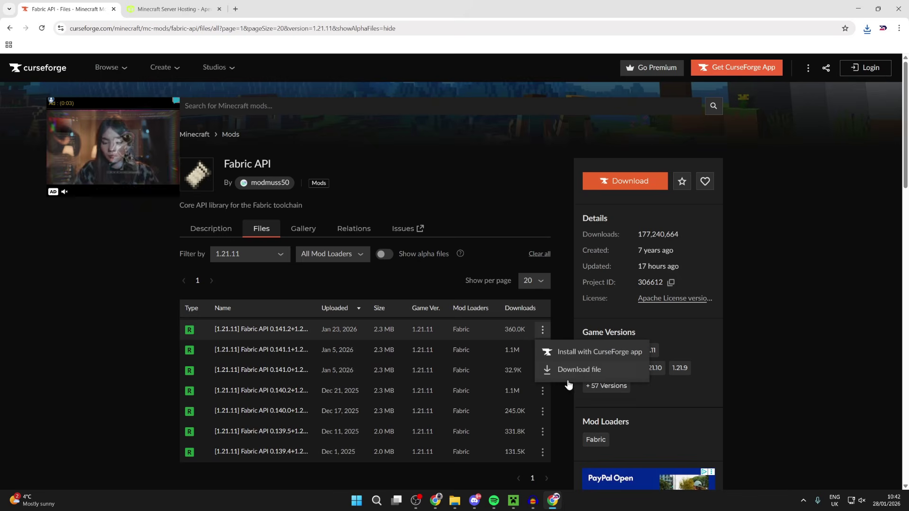
pyautogui.click(576, 369)
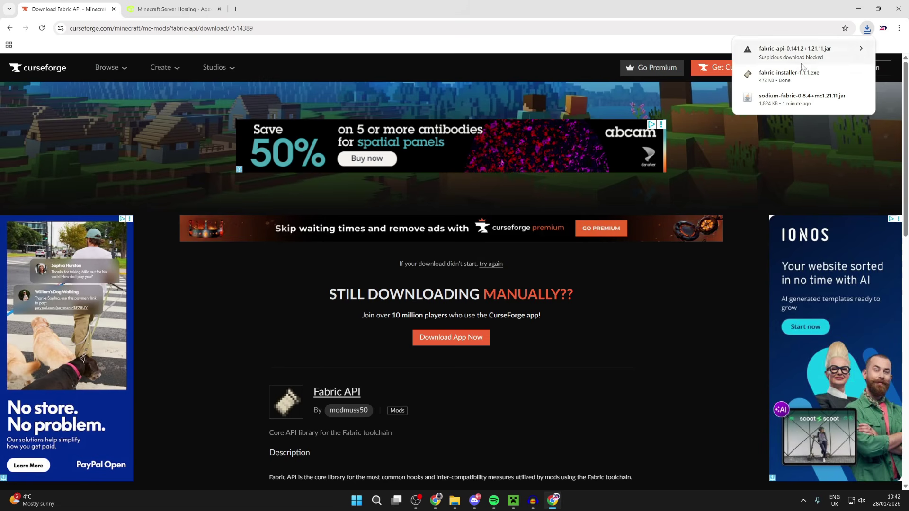
pyautogui.click(787, 61)
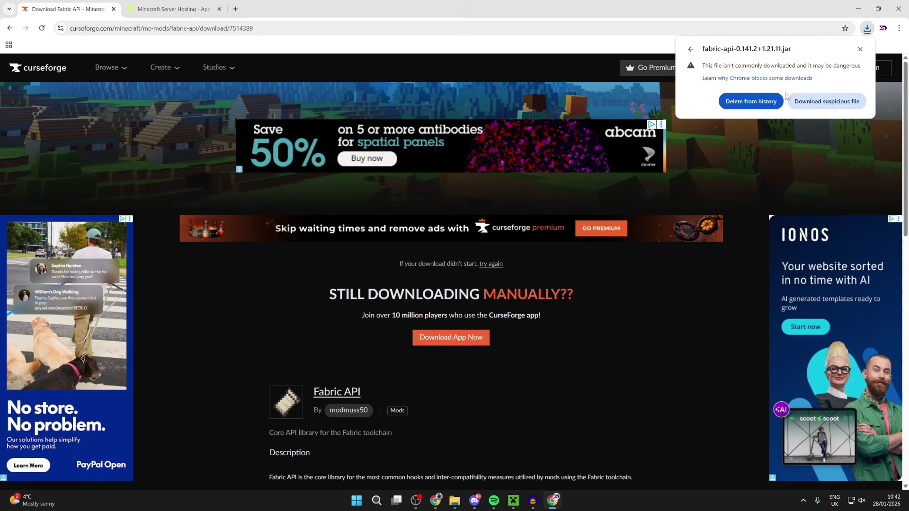
pyautogui.click(822, 102)
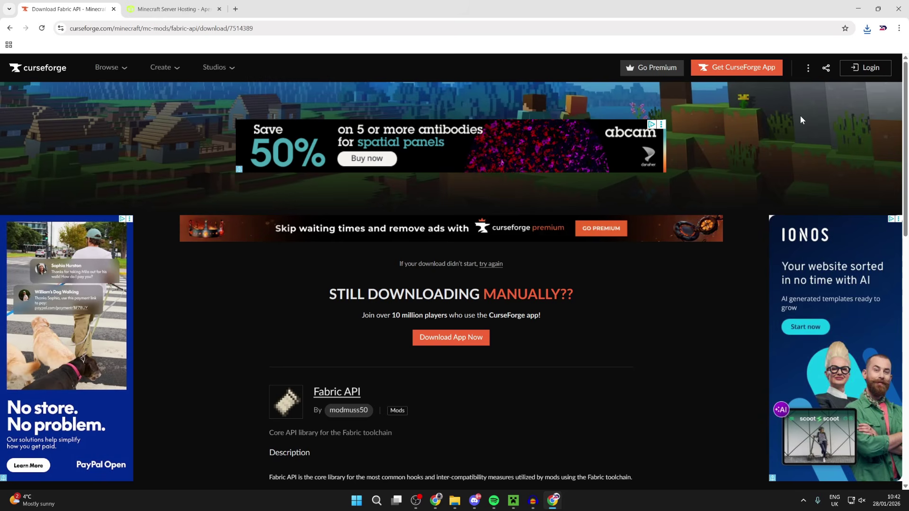
# Clear the browser and the Minecraft Launcher off the desktop and open the Downloads folder.
pyautogui.click(858, 8)
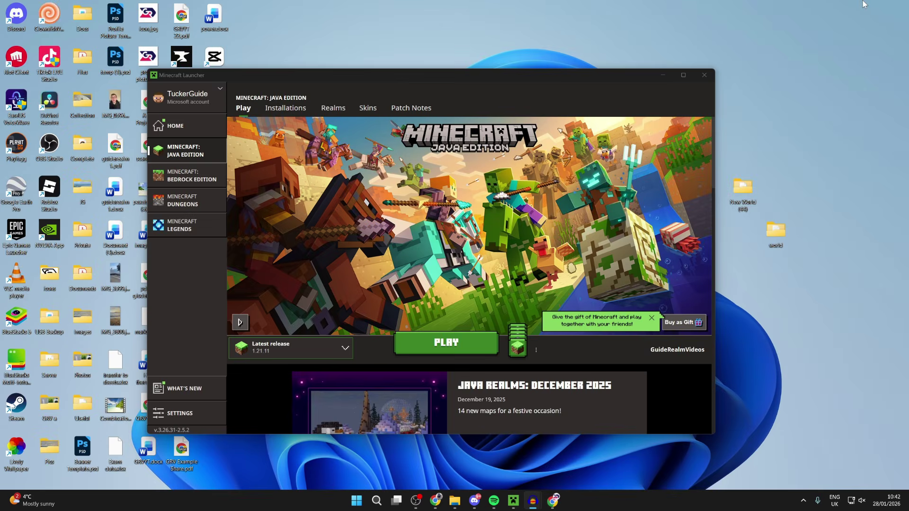
pyautogui.click(704, 75)
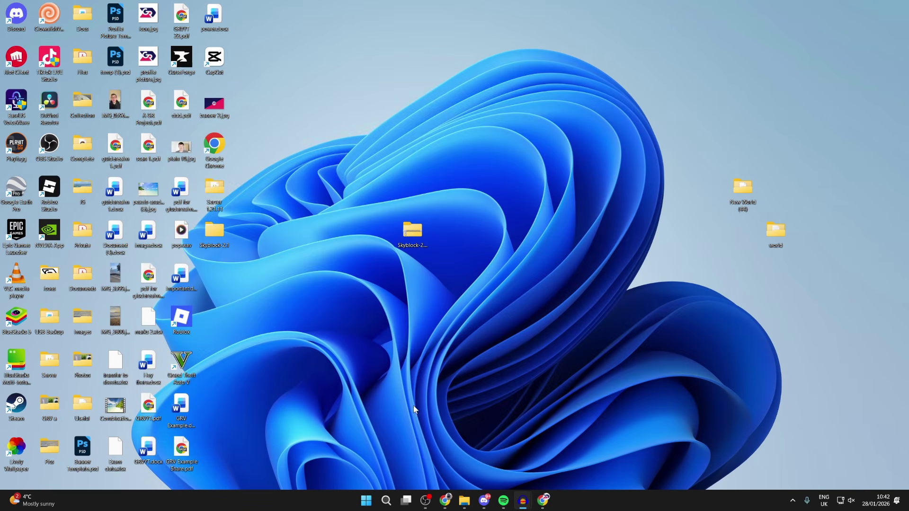
pyautogui.moveTo(463, 501)
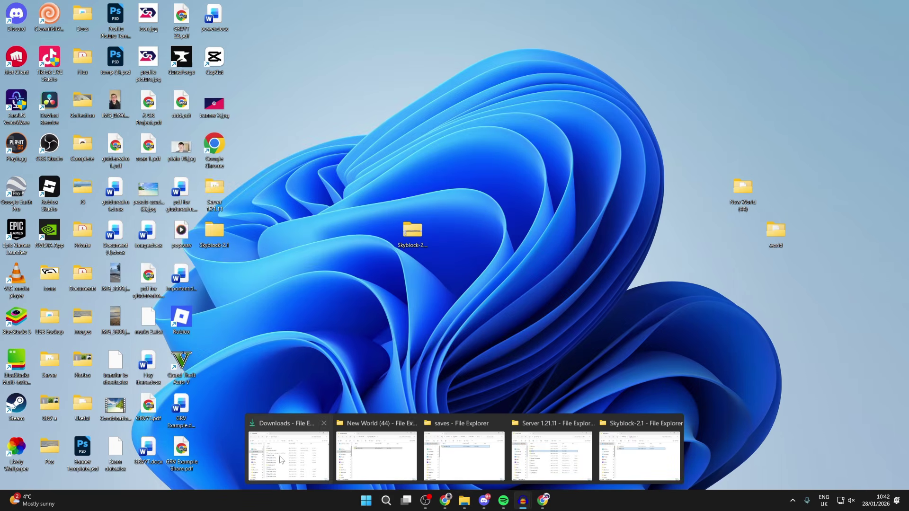
pyautogui.click(310, 456)
pyautogui.click(254, 242)
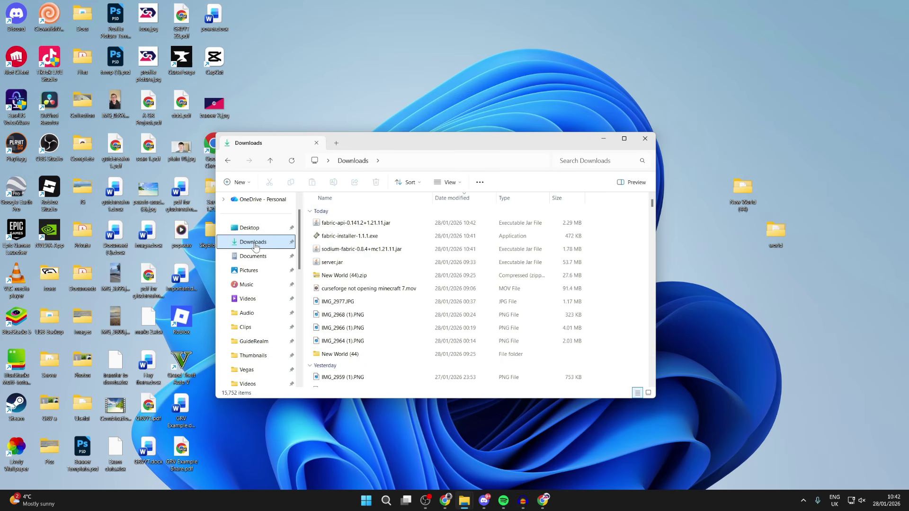
# Move the Fabric API, Fabric installer and Sodium files from Downloads onto the desktop and close the Downloads window.
pyautogui.moveTo(310, 250); pyautogui.dragTo(424, 63)
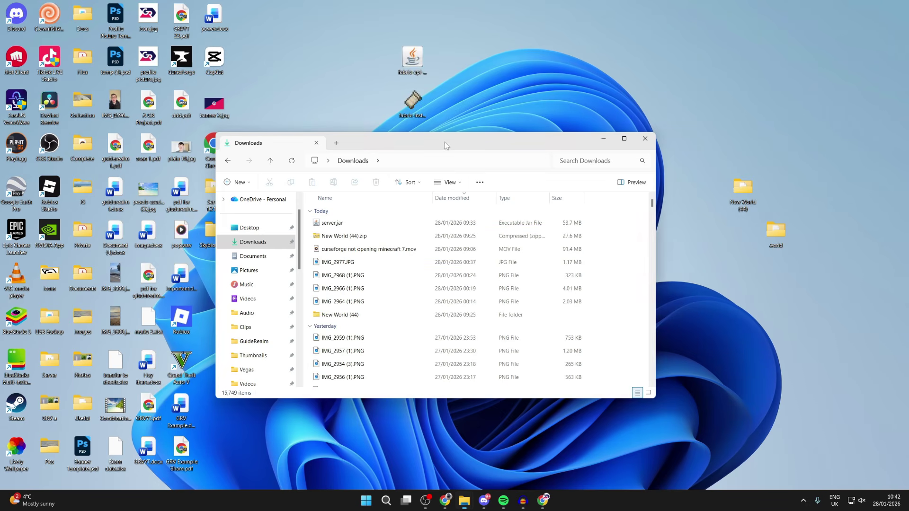
pyautogui.moveTo(445, 146); pyautogui.dragTo(450, 254)
pyautogui.click(660, 247)
# Delete the Skyblock zip file and the New World (44) and world folders from the desktop.
pyautogui.moveTo(413, 230); pyautogui.dragTo(710, 194)
pyautogui.moveTo(661, 148); pyautogui.dragTo(840, 250)
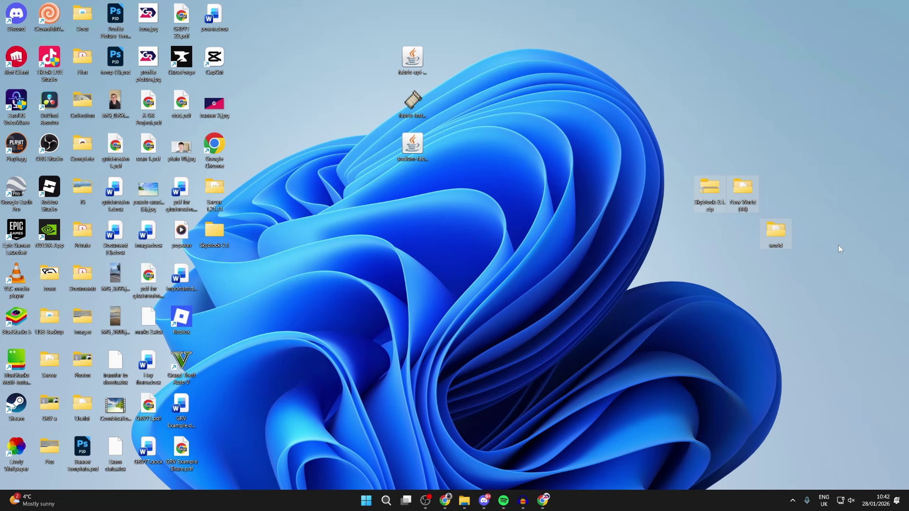
pyautogui.press('Delete')
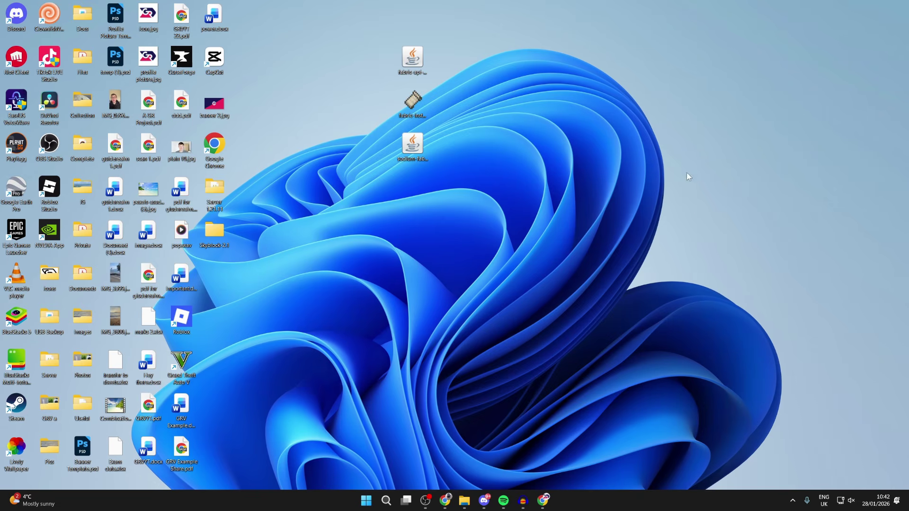
# Run the Fabric installer from the desktop, install the client for Minecraft 1.21.11 with a launcher profile, and close the installer.
pyautogui.click(411, 105)
pyautogui.doubleClick(411, 109)
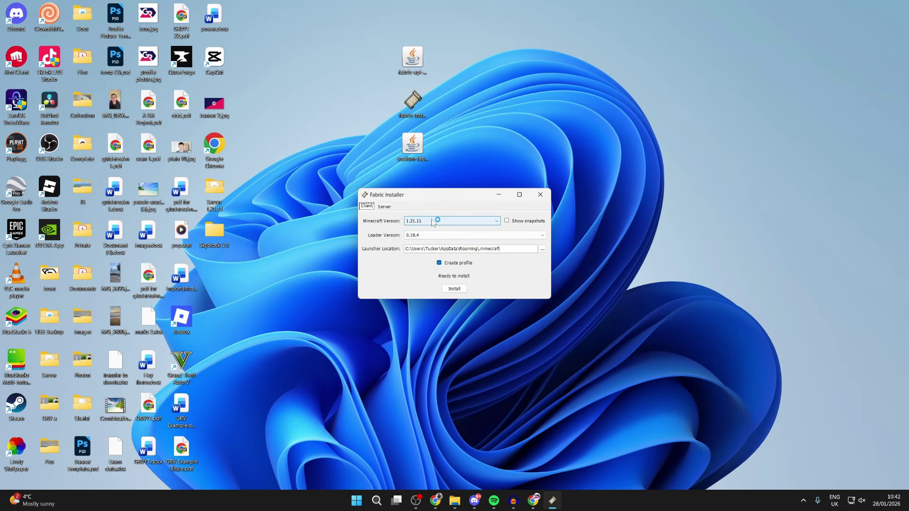
pyautogui.click(432, 221)
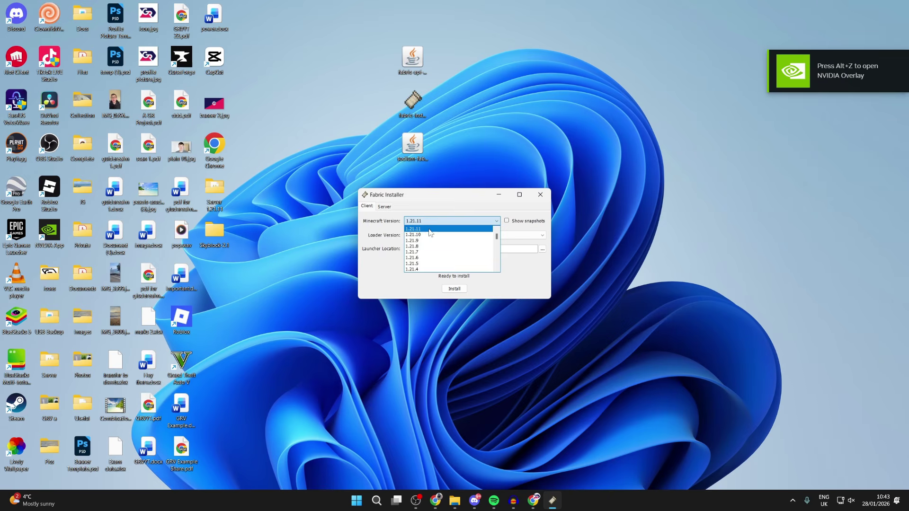
pyautogui.click(429, 230)
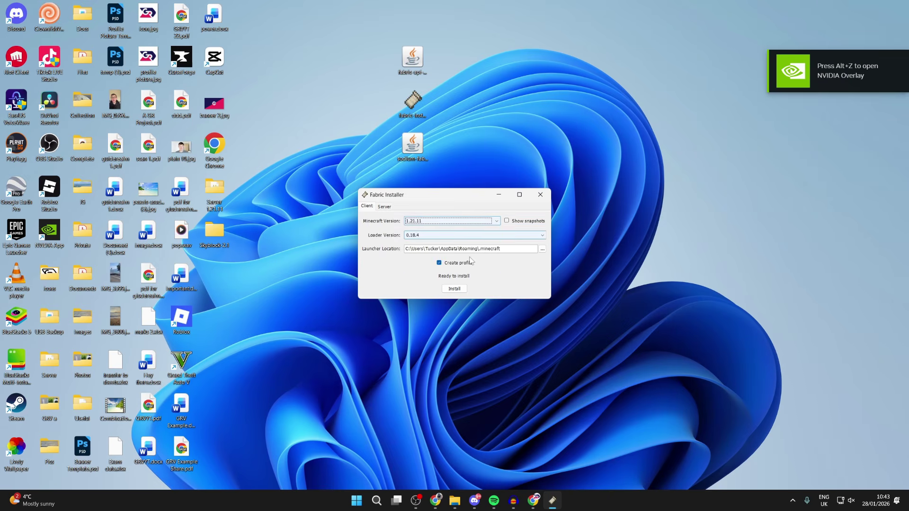
pyautogui.click(448, 264)
pyautogui.click(455, 289)
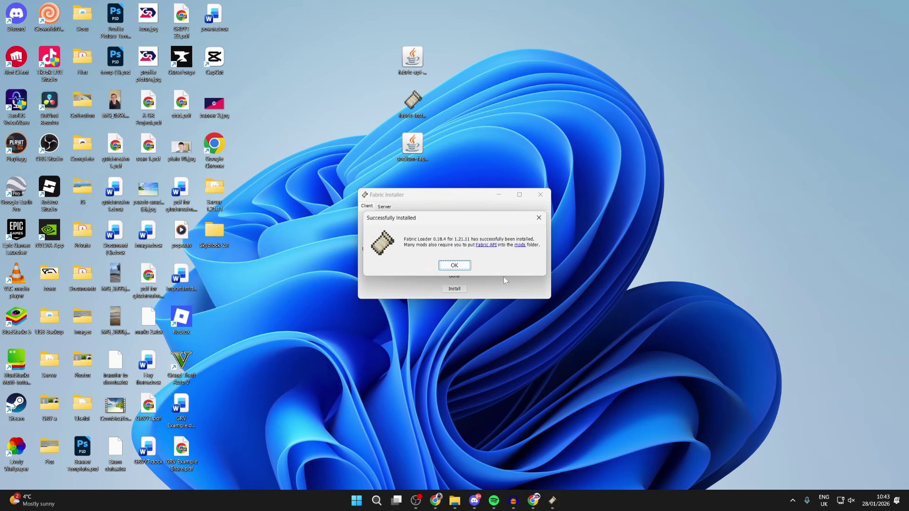
pyautogui.click(457, 269)
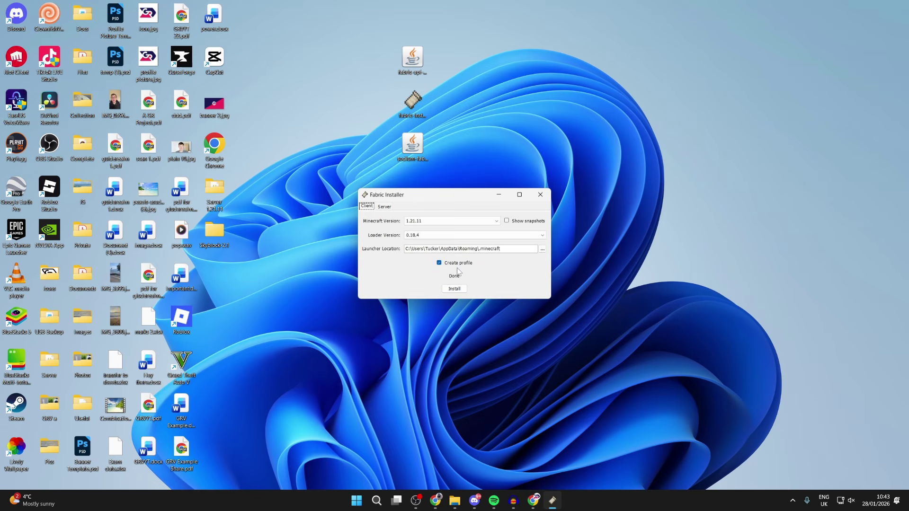
pyautogui.click(533, 196)
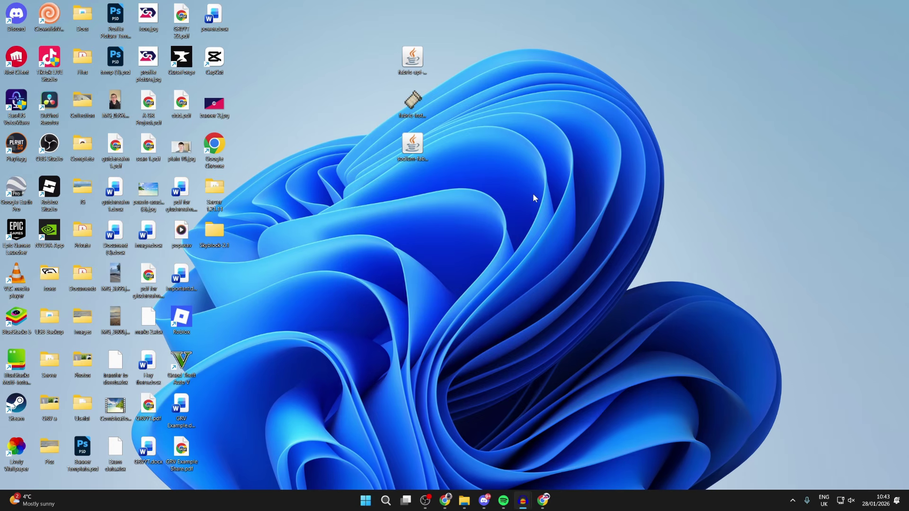
# Search Windows for the Minecraft Launcher, start it and dismiss the account mismatch warning.
pyautogui.click(387, 494)
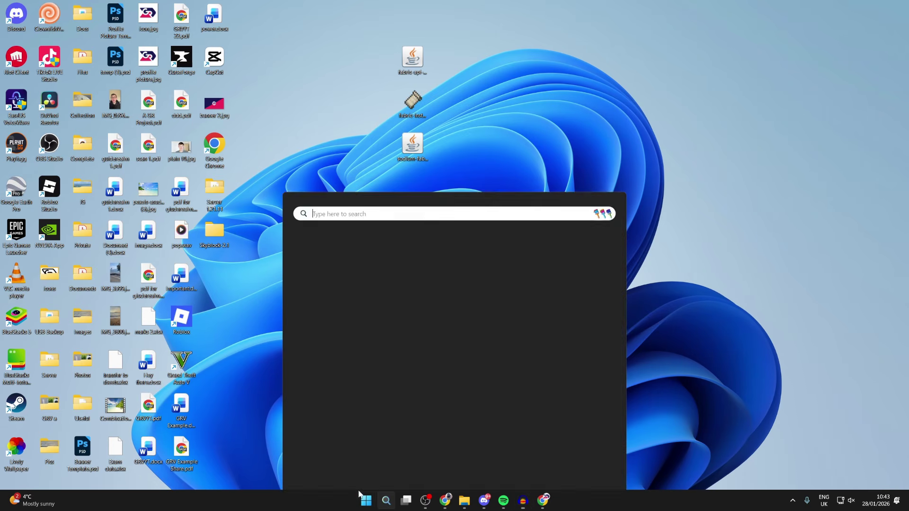
pyautogui.write('mine')
pyautogui.press('Return')
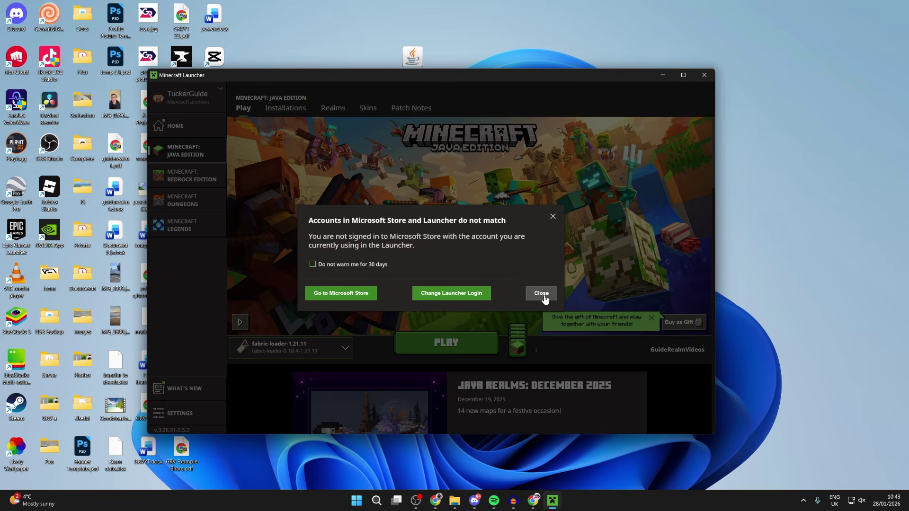
pyautogui.click(542, 292)
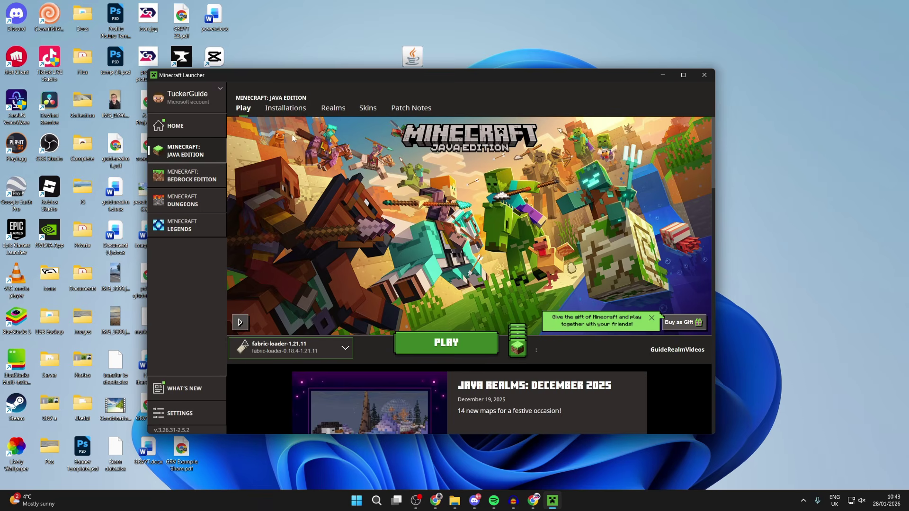
# Open the installation folder of the fabric-loader-1.21.11 installation.
pyautogui.click(286, 108)
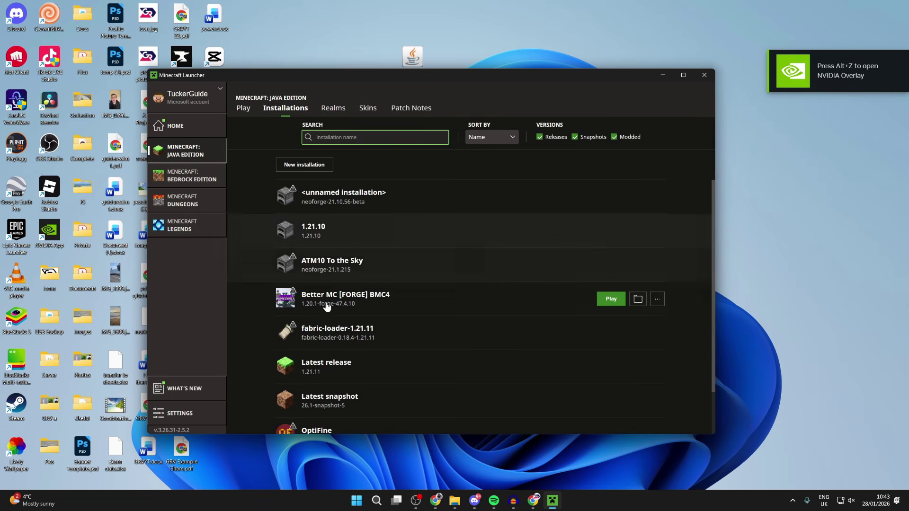
pyautogui.moveTo(351, 341)
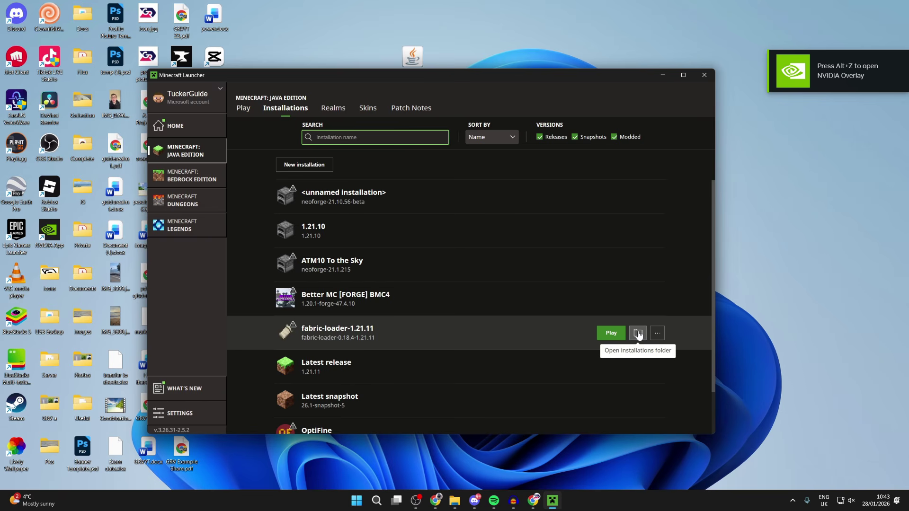
pyautogui.click(637, 334)
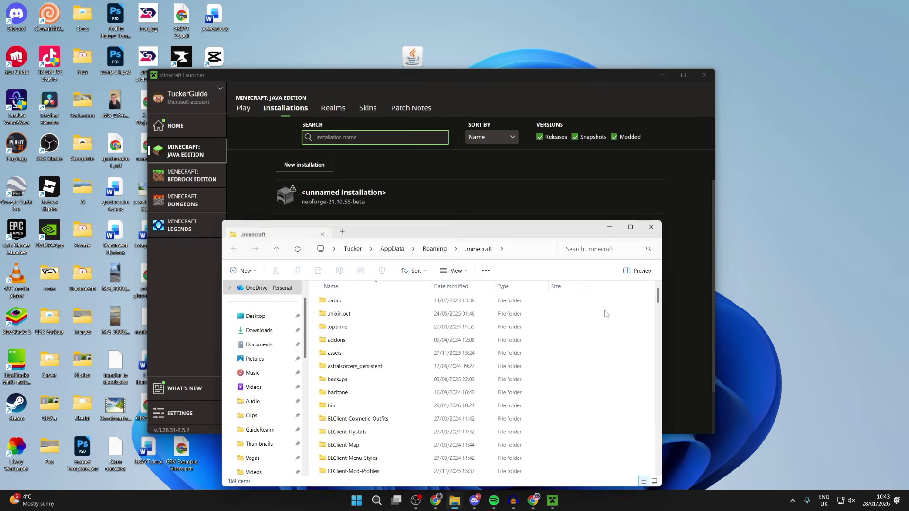
# Open the mods folder inside .minecraft and delete the autotip folder in it.
pyautogui.moveTo(493, 221); pyautogui.dragTo(495, 119)
pyautogui.scroll(-3, 430, 243)
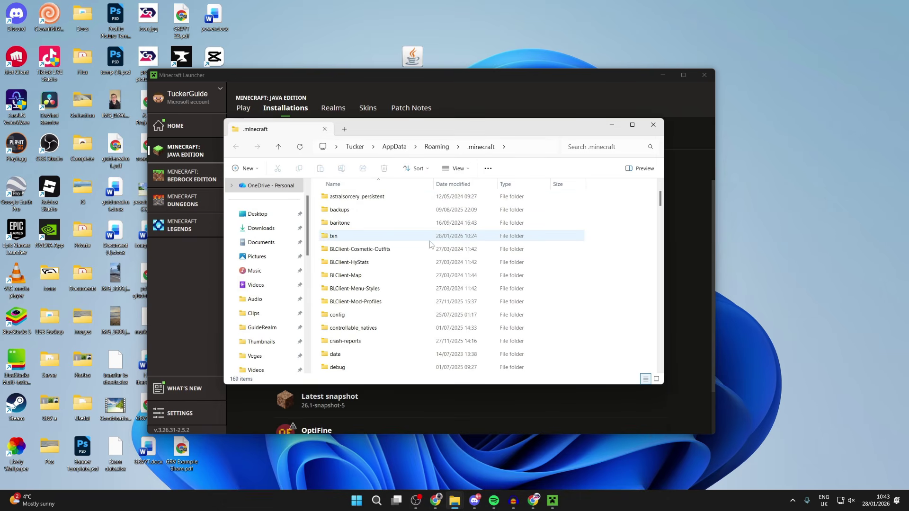
pyautogui.scroll(-5, 429, 244)
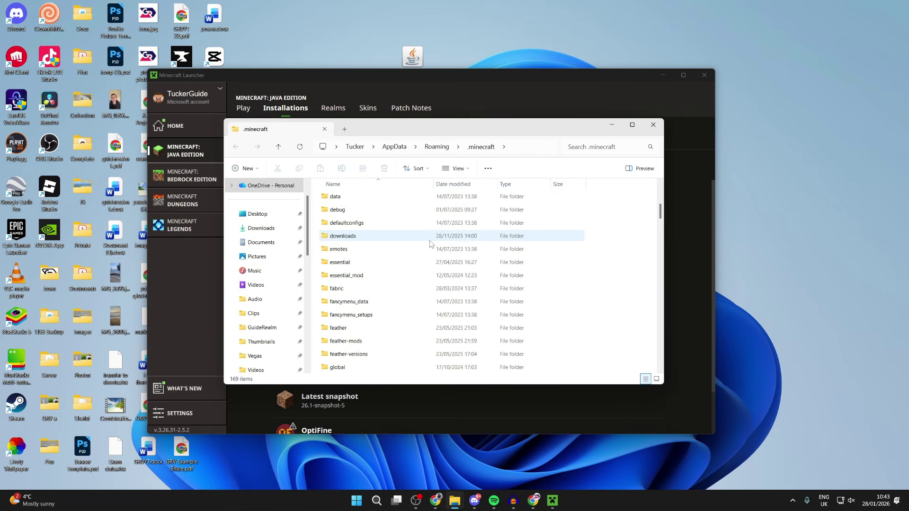
pyautogui.scroll(-1, 430, 244)
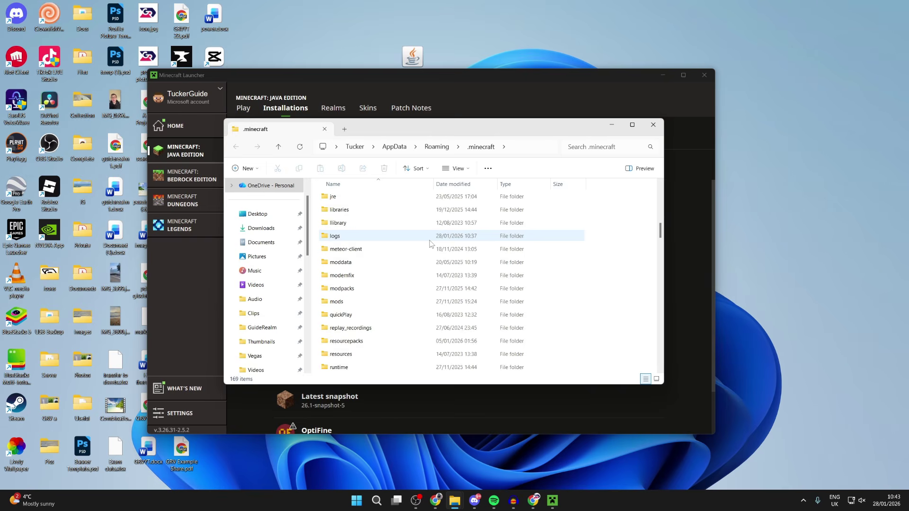
pyautogui.click(358, 343)
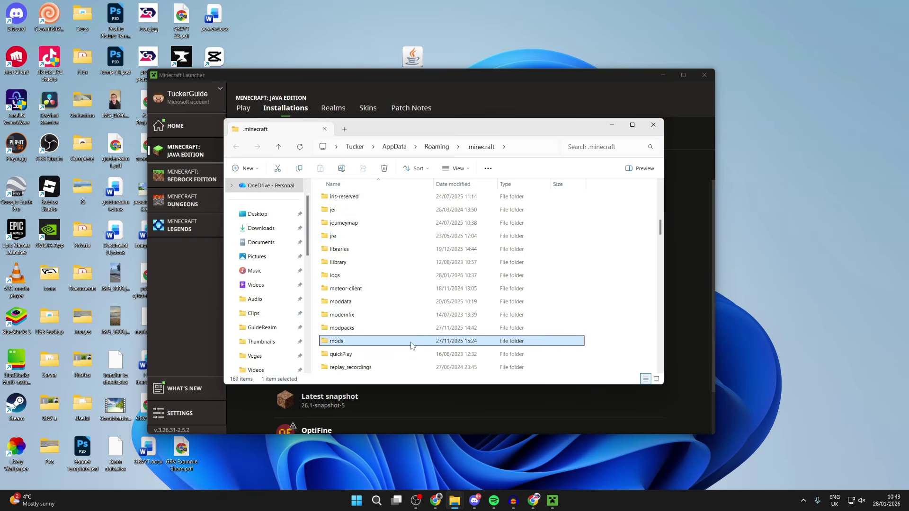
pyautogui.doubleClick(356, 342)
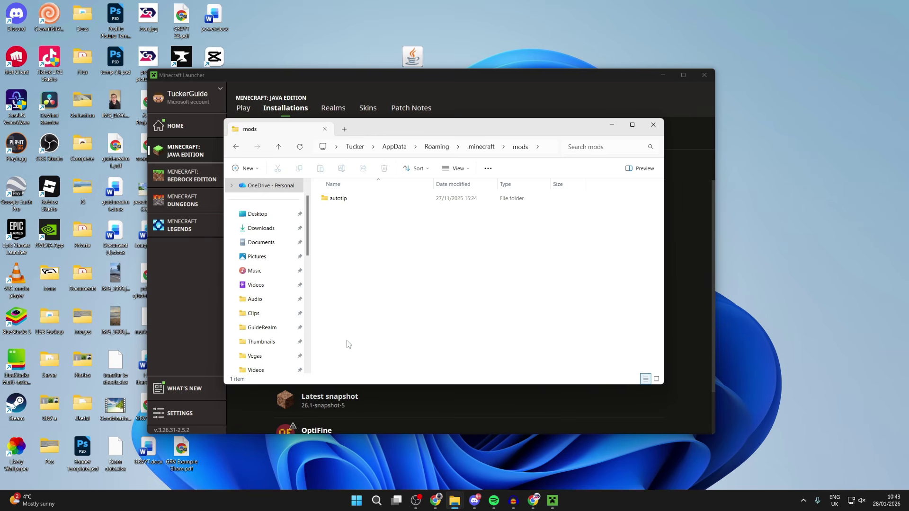
pyautogui.moveTo(351, 234); pyautogui.dragTo(350, 195)
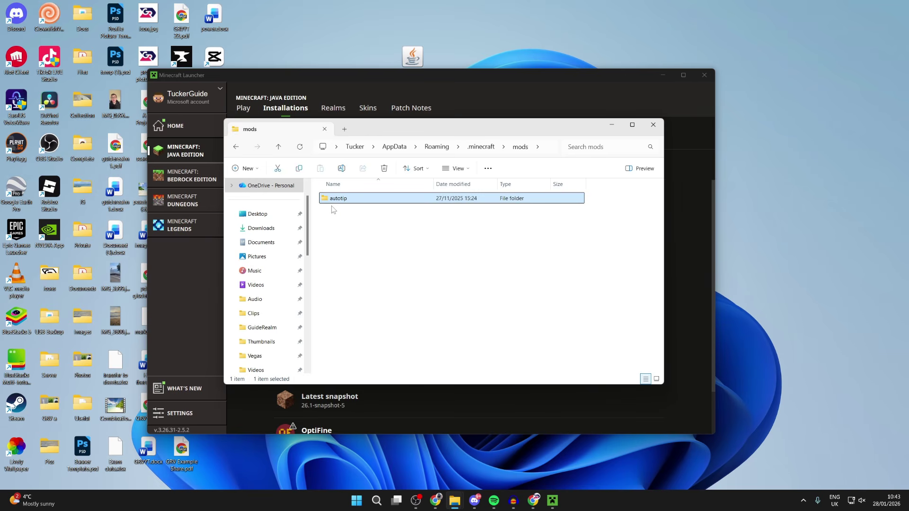
pyautogui.press('Delete')
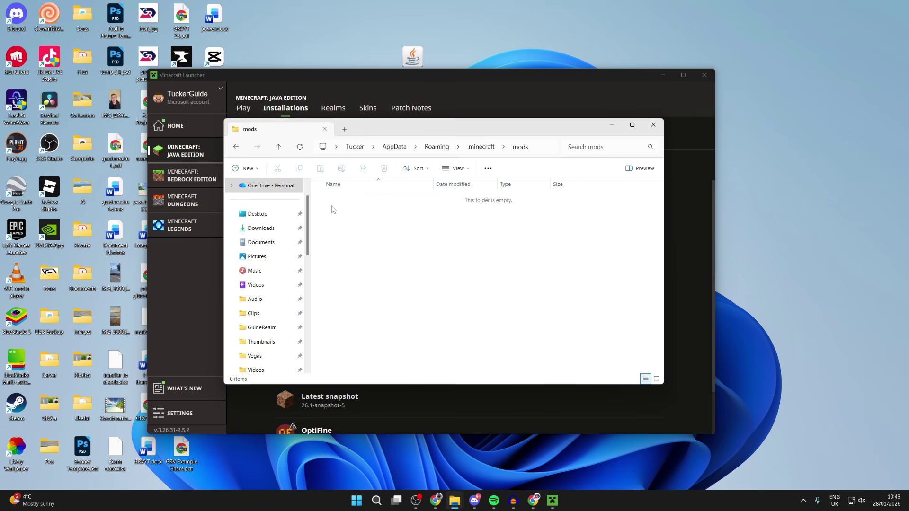
# Move the Fabric API and Sodium jar files from the desktop into the mods folder and close the folder window.
pyautogui.moveTo(472, 76); pyautogui.dragTo(506, 212)
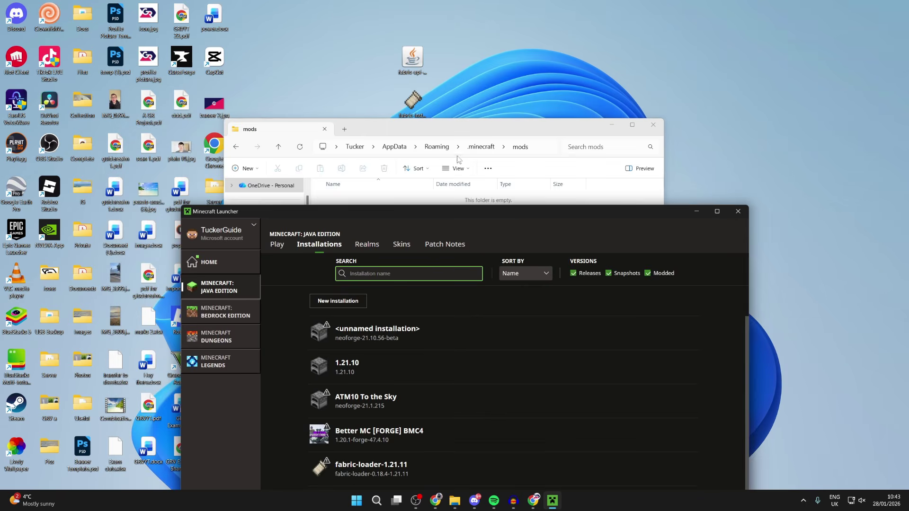
pyautogui.moveTo(433, 120); pyautogui.dragTo(424, 159)
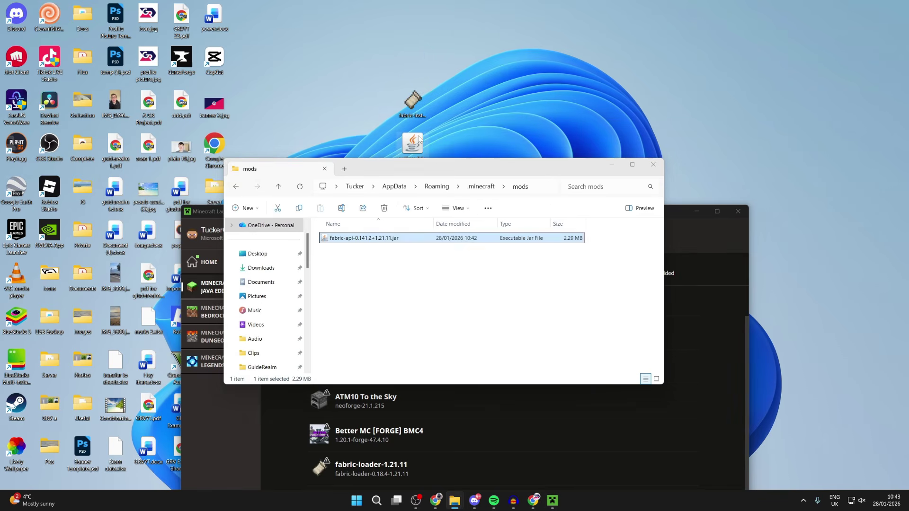
pyautogui.moveTo(413, 149); pyautogui.dragTo(479, 108)
pyautogui.moveTo(544, 250); pyautogui.dragTo(353, 222)
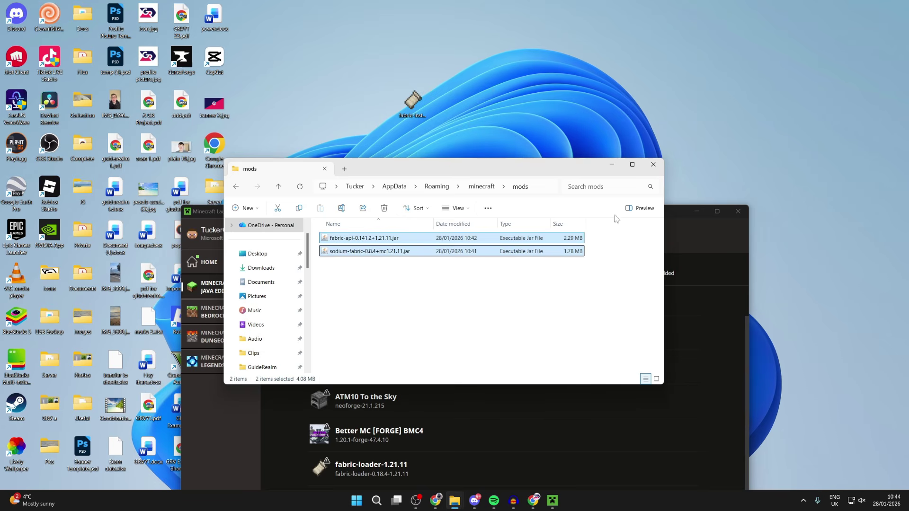
pyautogui.click(653, 164)
# Choose the fabric-loader-1.21.11 installation in the Minecraft Launcher and start the game.
pyautogui.moveTo(636, 207); pyautogui.dragTo(605, 88)
pyautogui.click(247, 126)
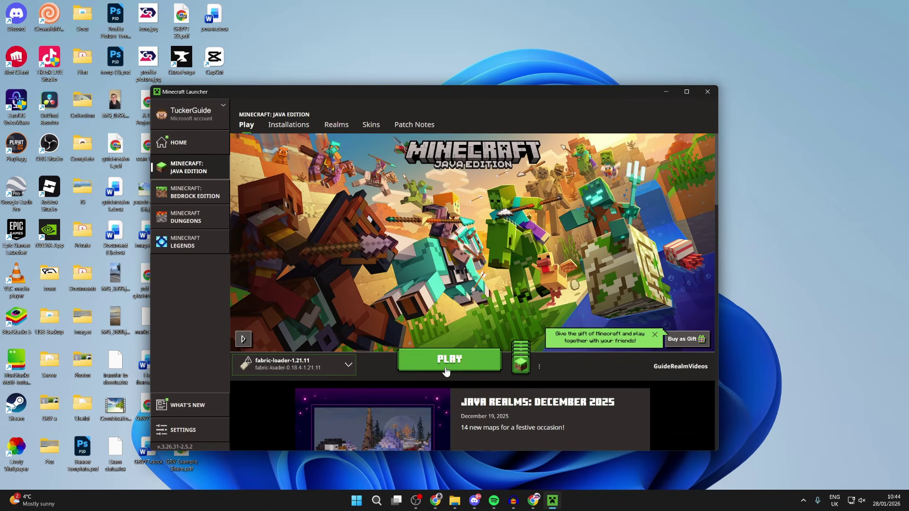
pyautogui.click(310, 368)
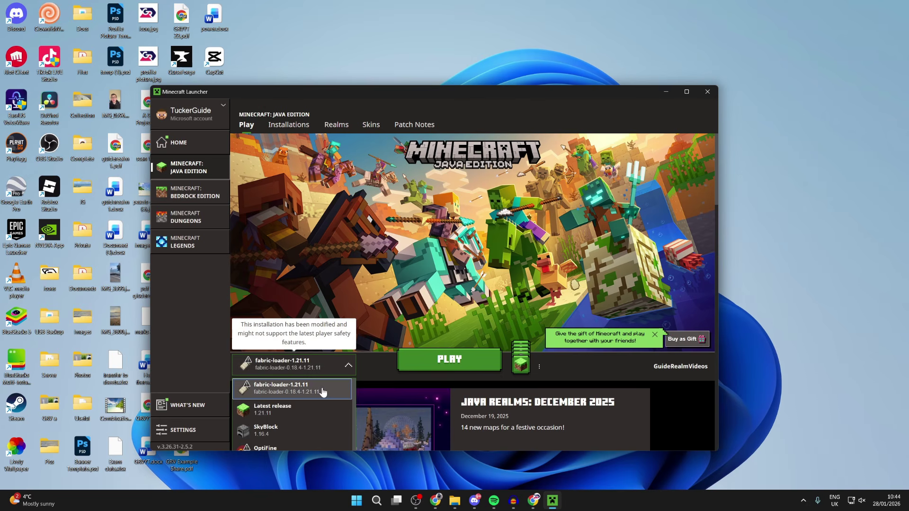
pyautogui.click(322, 391)
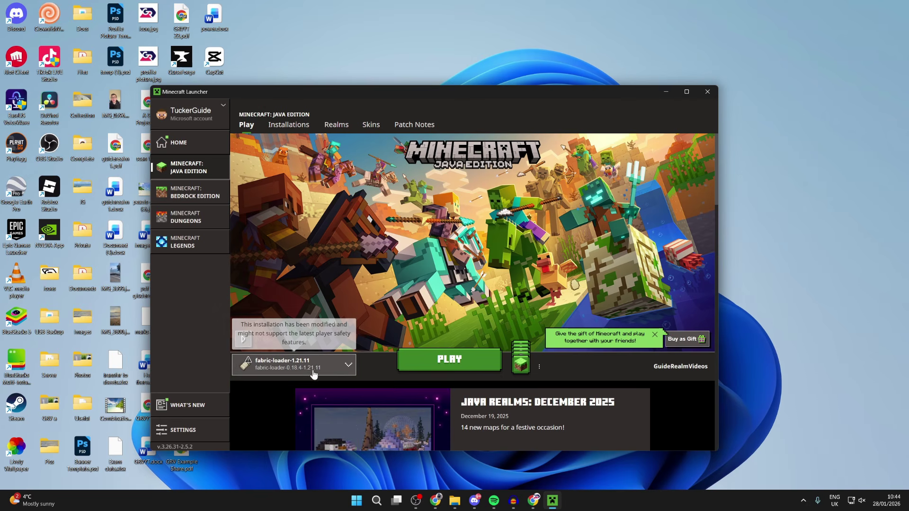
pyautogui.click(494, 371)
pyautogui.click(377, 291)
pyautogui.click(543, 325)
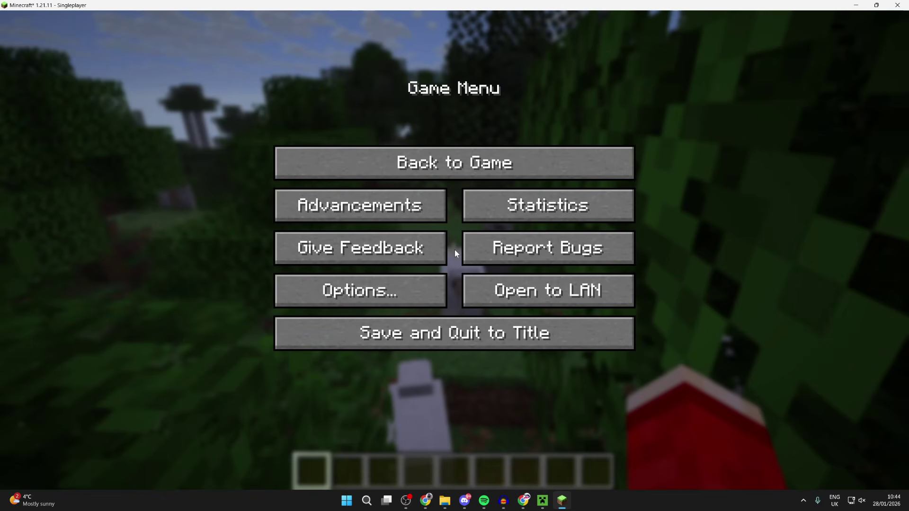
# Review Sodium's General, Quality, Performance and Advanced pages in the video settings, then return to the game world.
pyautogui.click(397, 295)
pyautogui.click(347, 227)
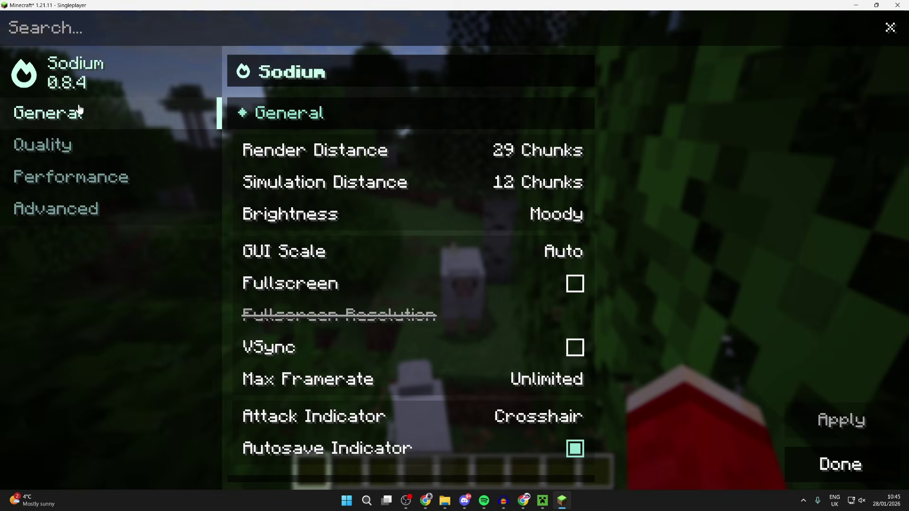
pyautogui.click(66, 145)
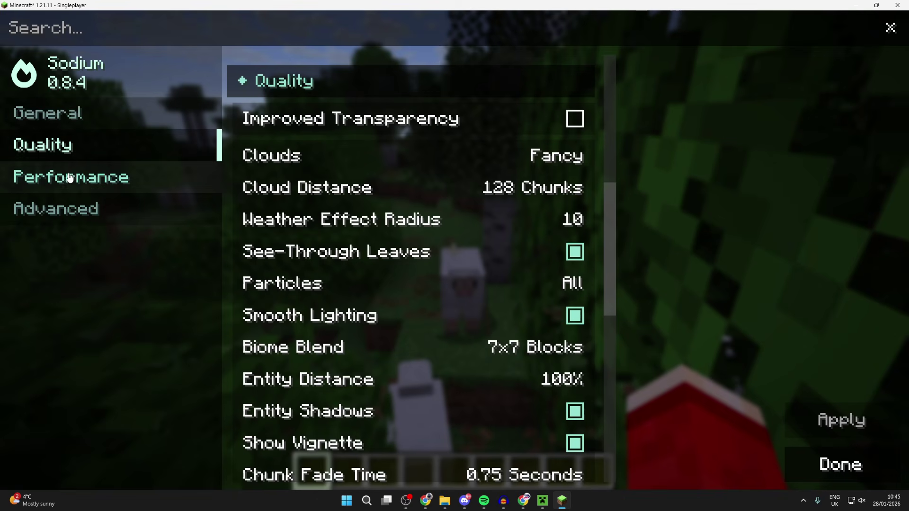
pyautogui.click(70, 182)
pyautogui.click(69, 209)
pyautogui.press('Escape')
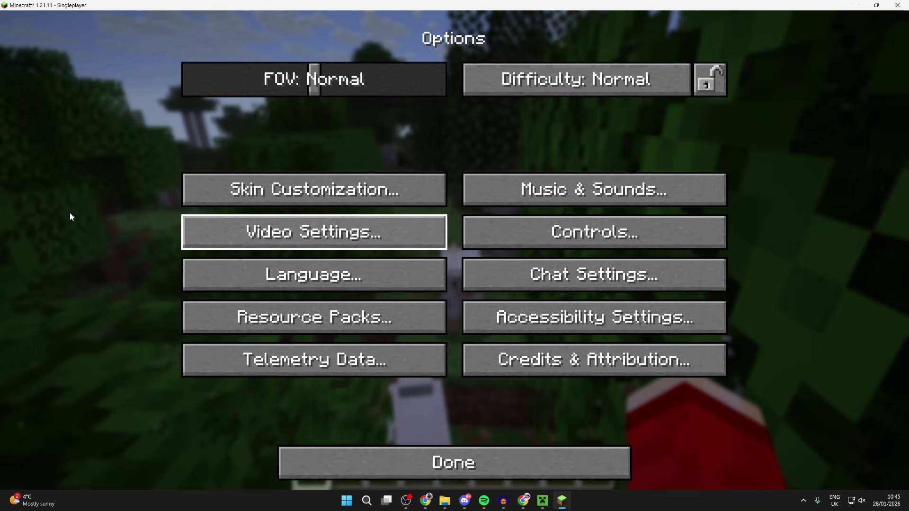
pyautogui.press('Escape')
# Walk through the forest and out onto the open grassland to examine how smoothly the world renders with Sodium.
pyautogui.press('w')
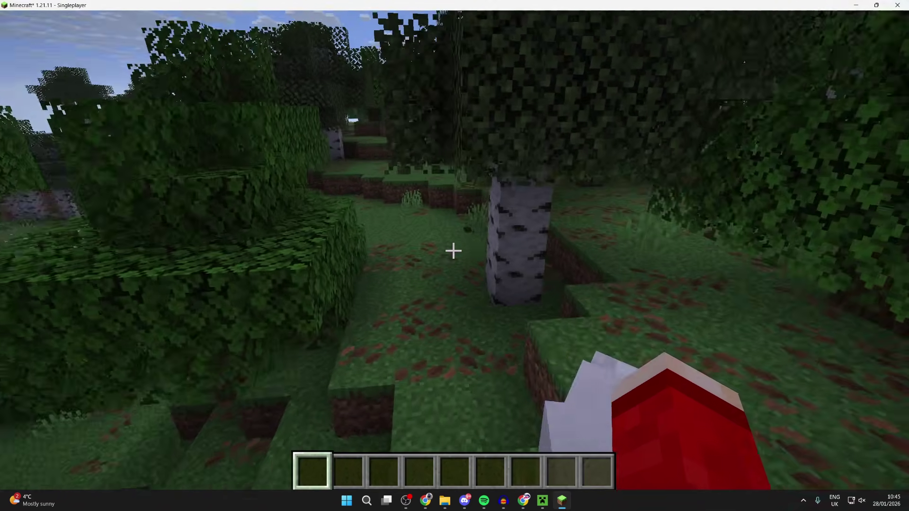
pyautogui.press('w')
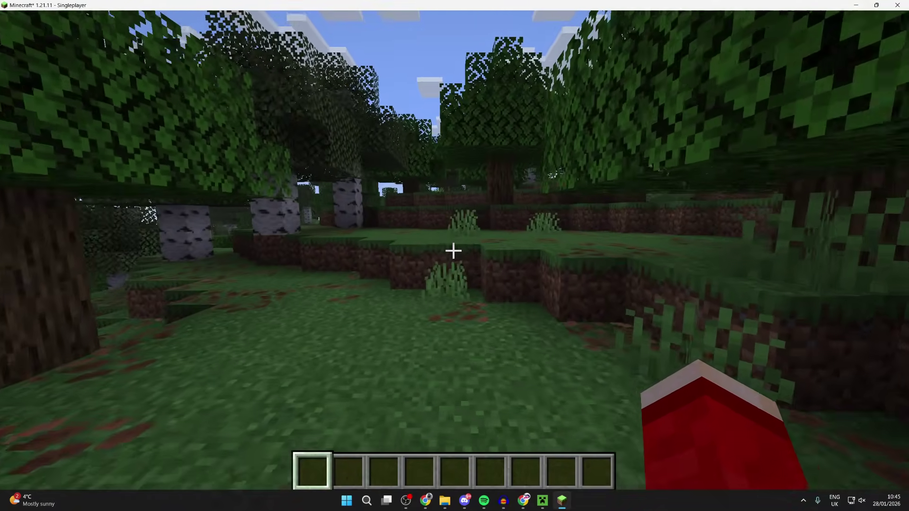
pyautogui.press('w')
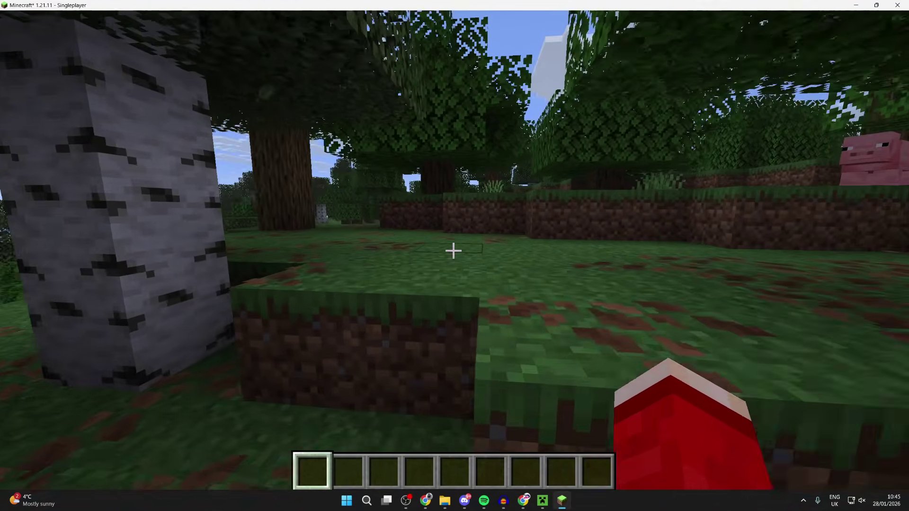
pyautogui.press('w')
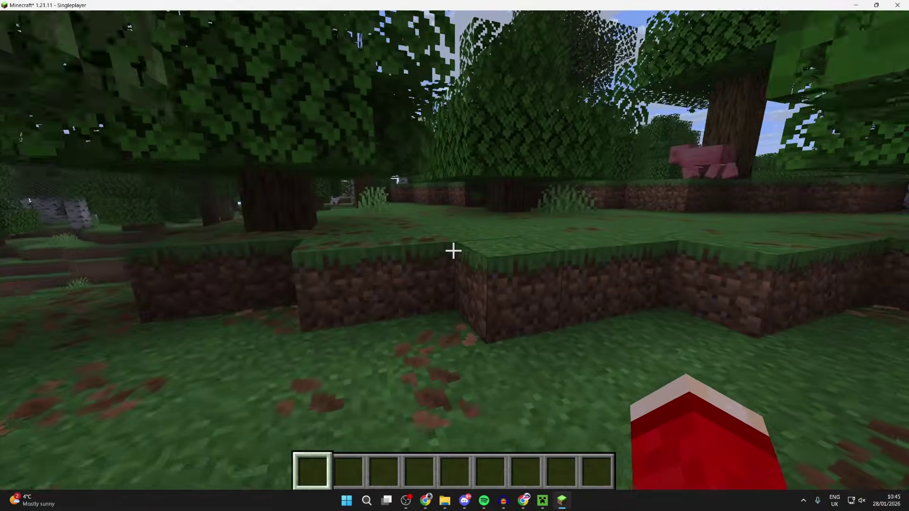
pyautogui.press('w')
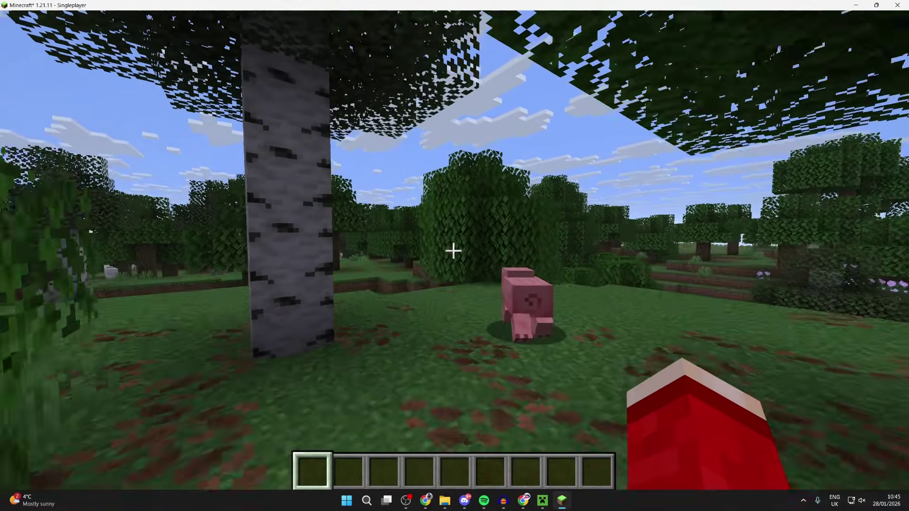
pyautogui.press('w')
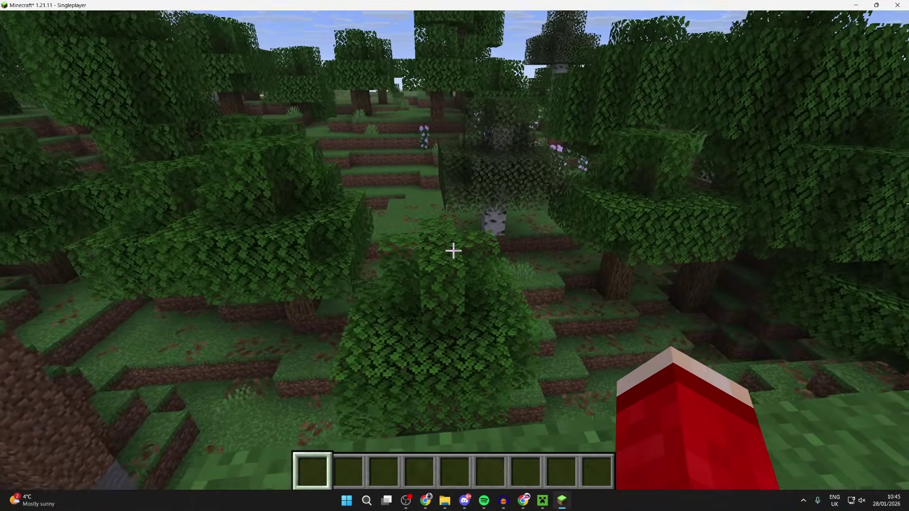
pyautogui.press('w')
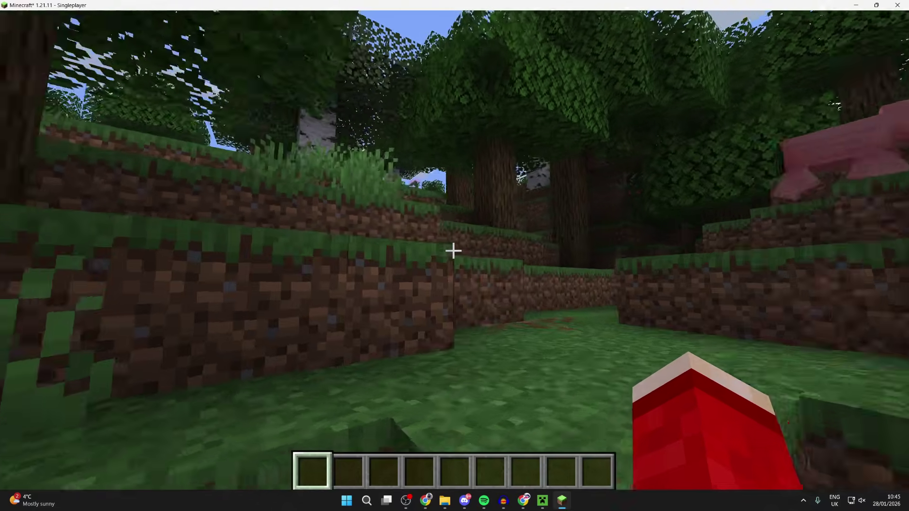
pyautogui.press('w')
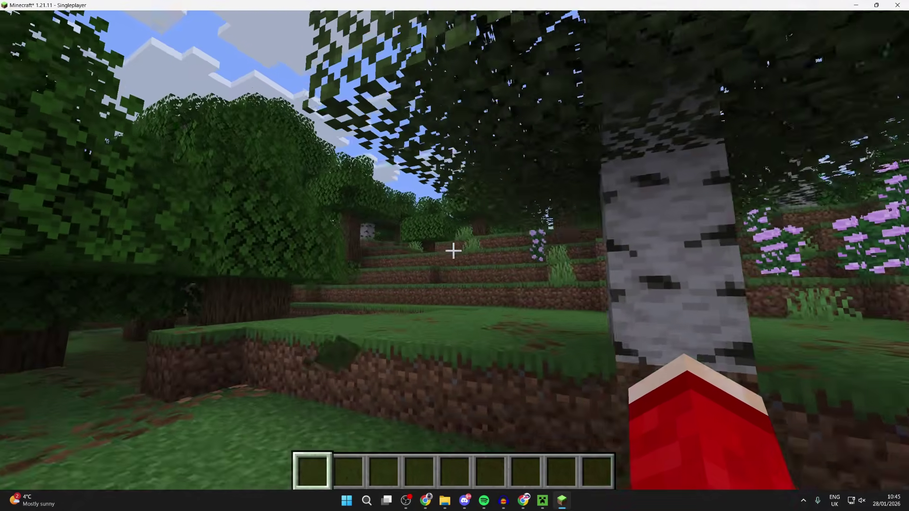
pyautogui.press('w')
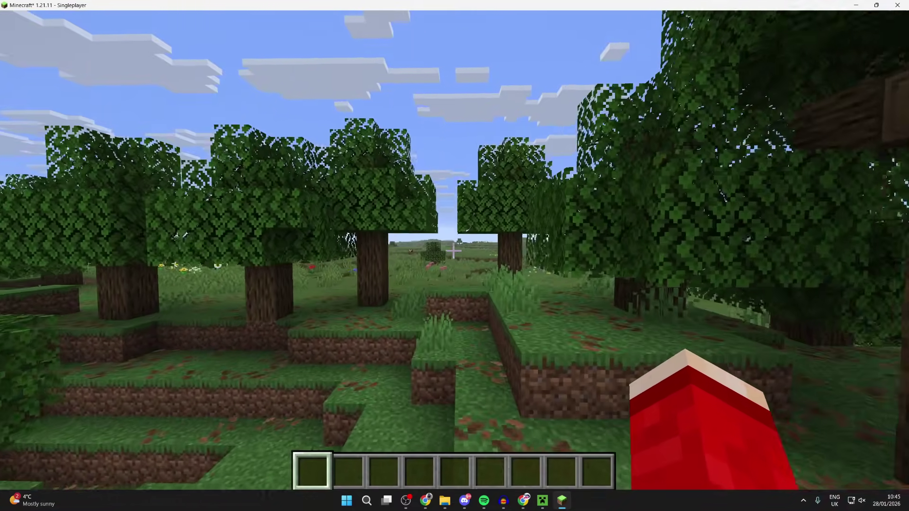
pyautogui.press('w')
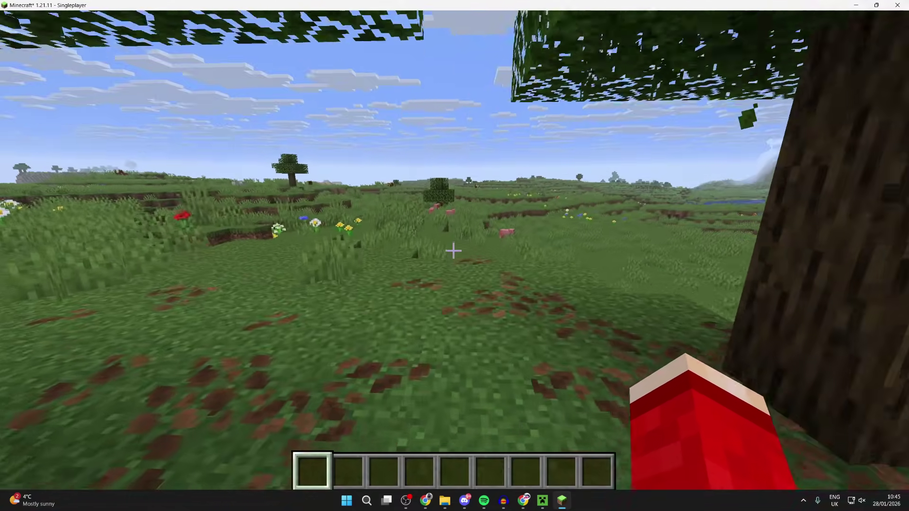
pyautogui.press('w')
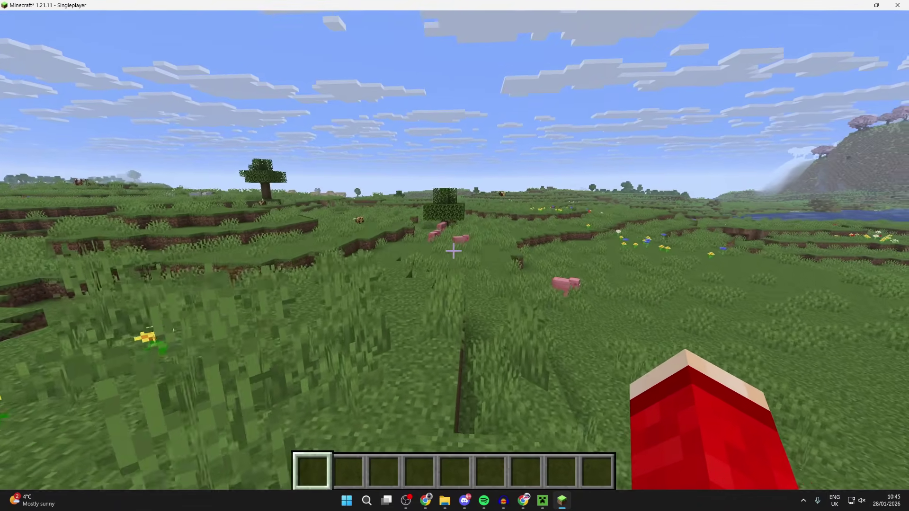